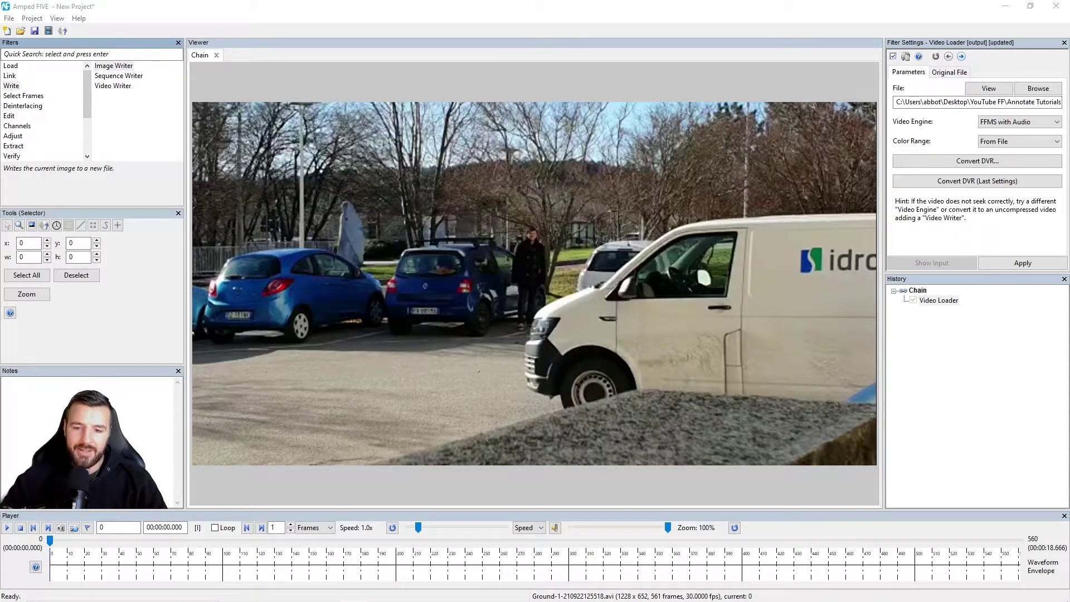
# Play the loaded car park video to review the footage, pause it and return to frame 0
pyautogui.click(8, 529)
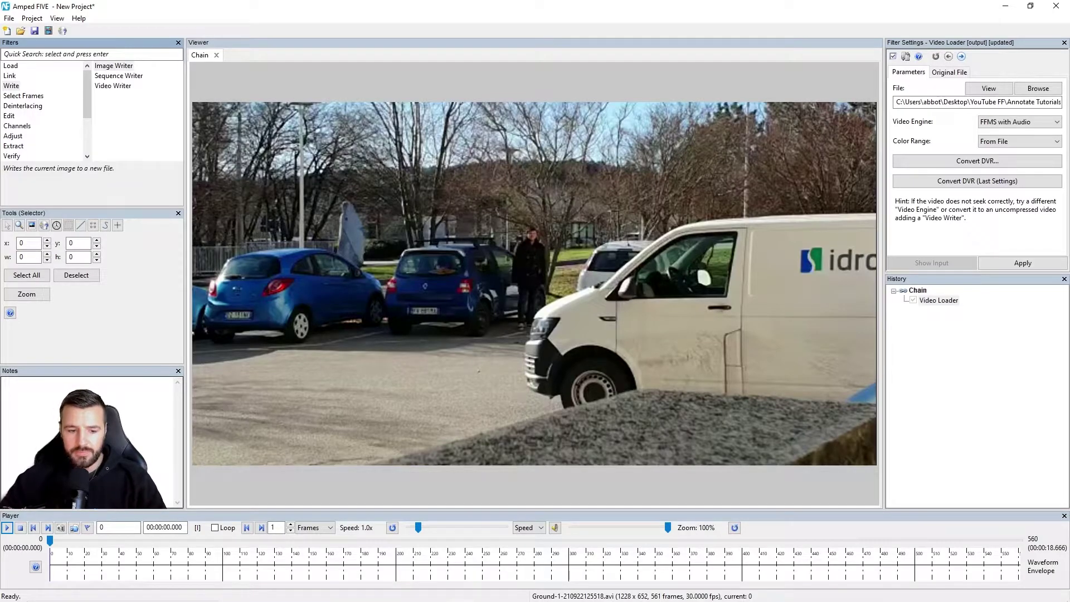
pyautogui.press('space')
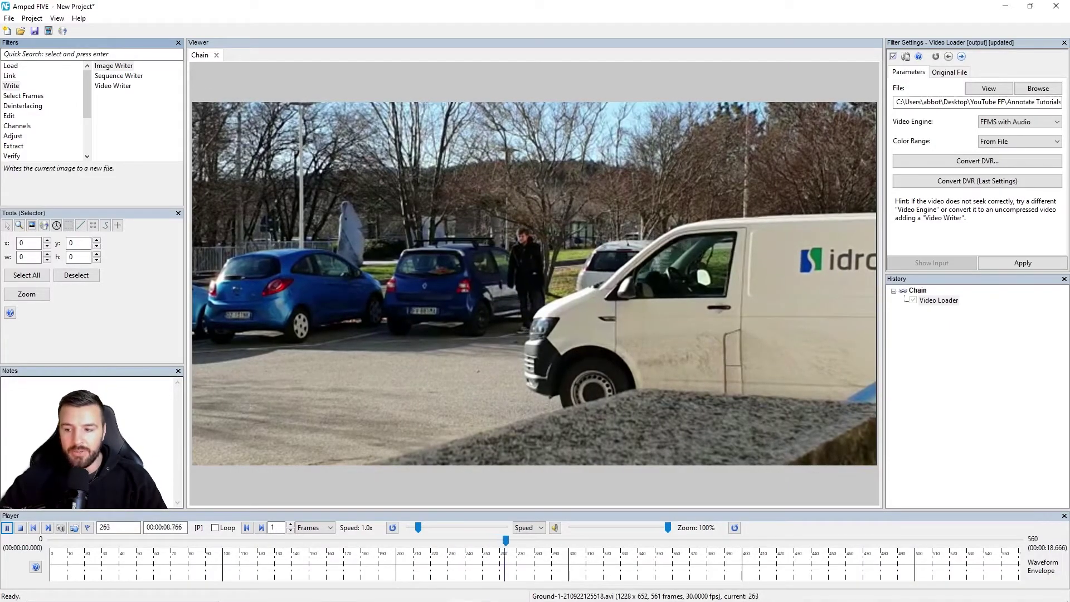
pyautogui.press('space')
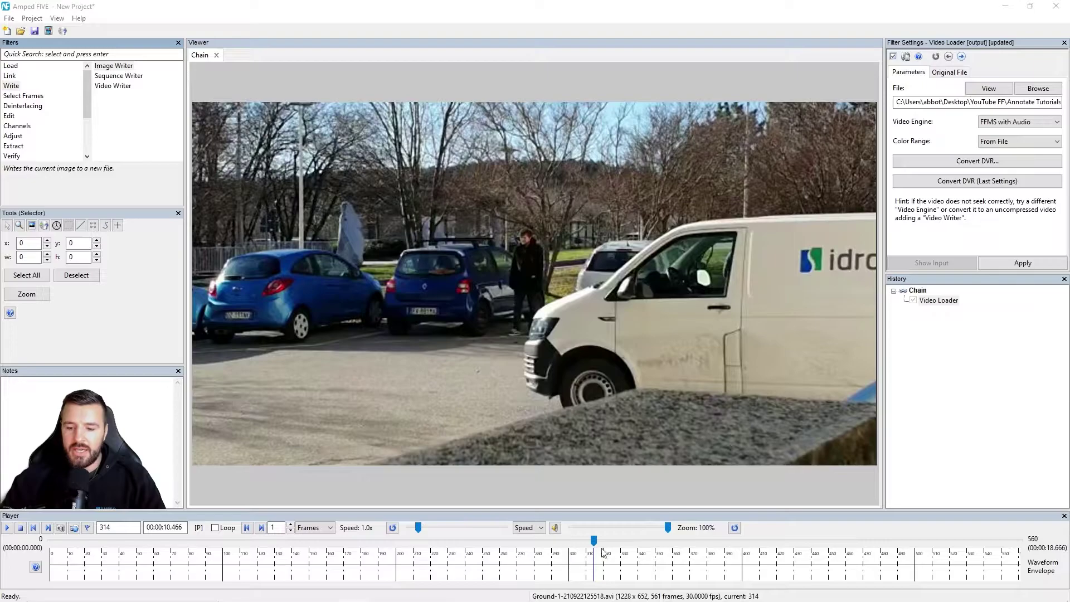
pyautogui.moveTo(89, 539); pyautogui.dragTo(44, 540)
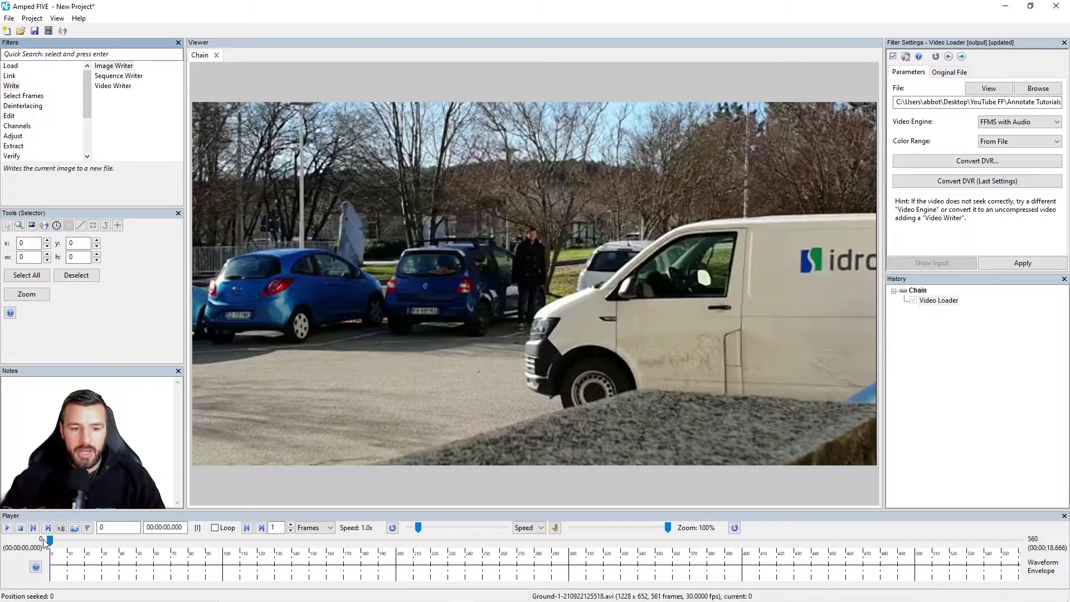
# Add the Annotate presentation filter to the chain after the Video Loader
pyautogui.scroll(-3, 88, 96)
pyautogui.click(45, 157)
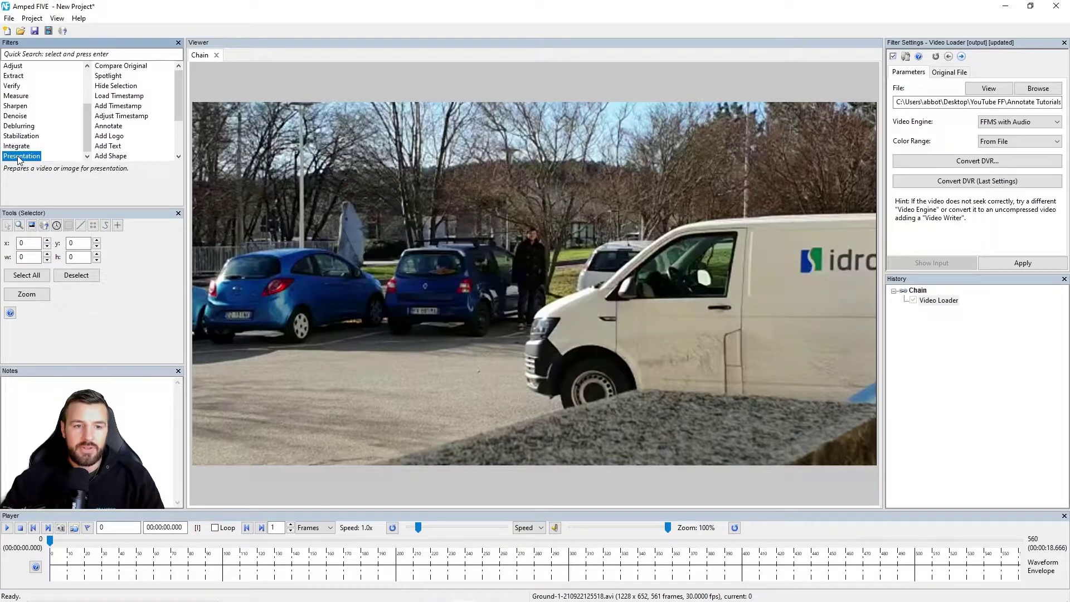
pyautogui.doubleClick(114, 127)
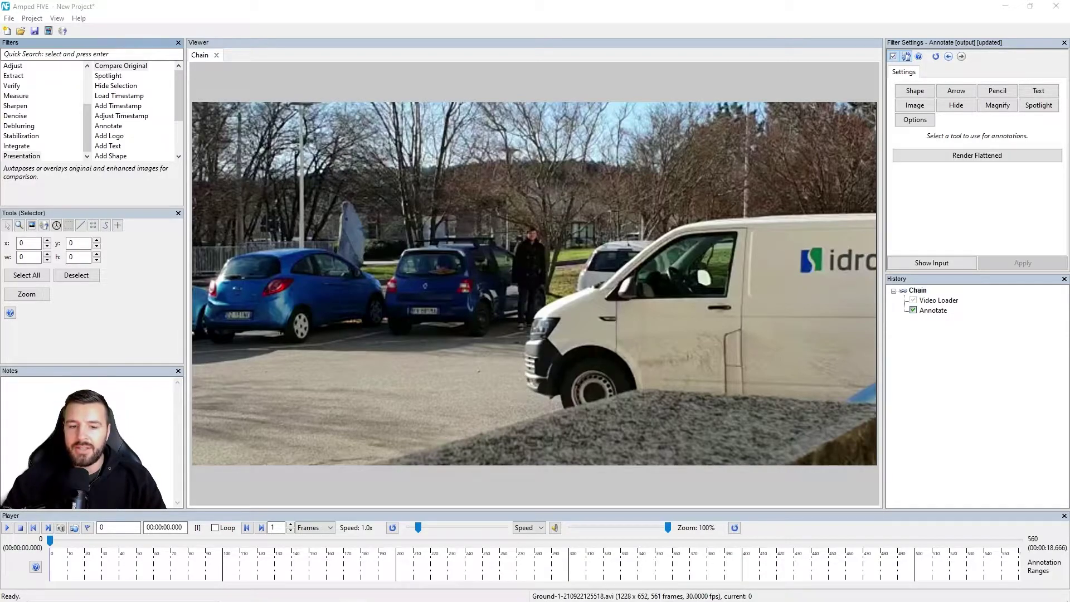
# Draw an elliptical Hide annotation with the Pixelation effect over the rear number plate of the darker blue car
pyautogui.click(956, 106)
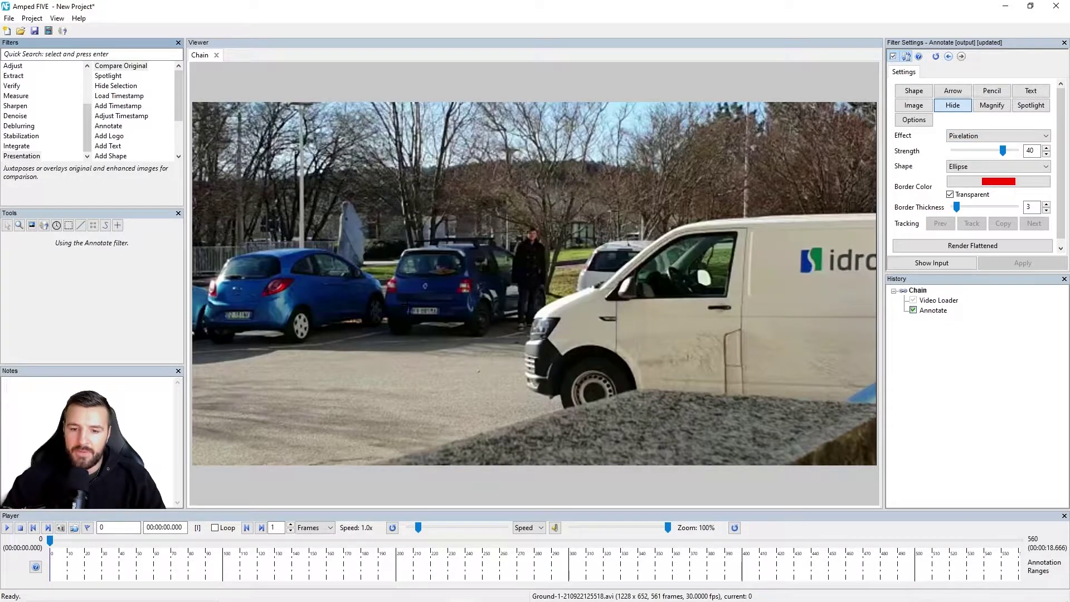
pyautogui.moveTo(406, 302); pyautogui.dragTo(437, 308)
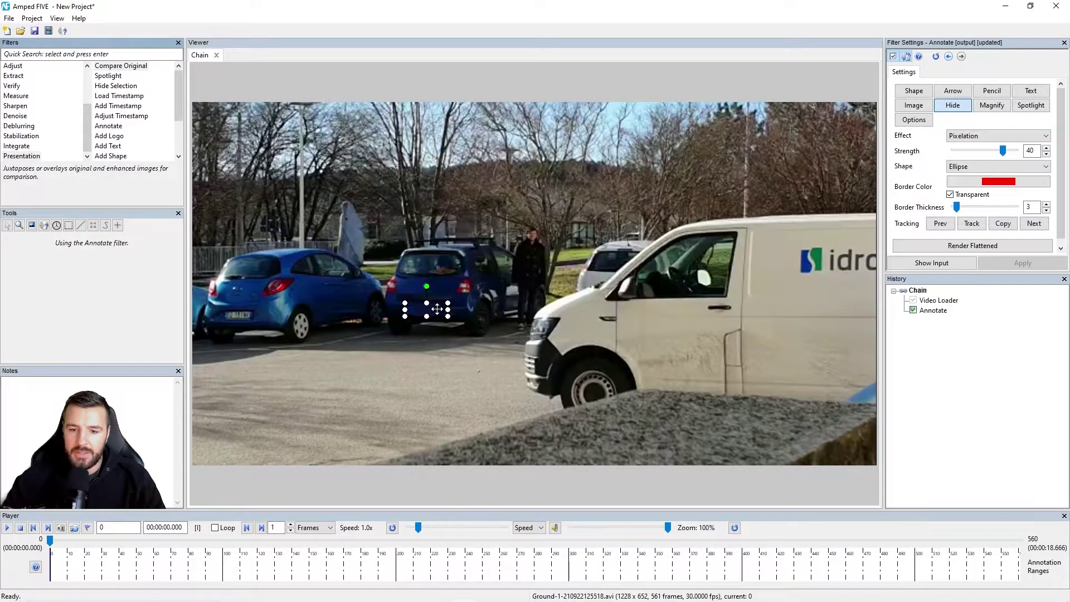
# Try pixelation strengths of 3 and 50 on the number plate and compare how well each hides it
pyautogui.scroll(2, 418, 340)
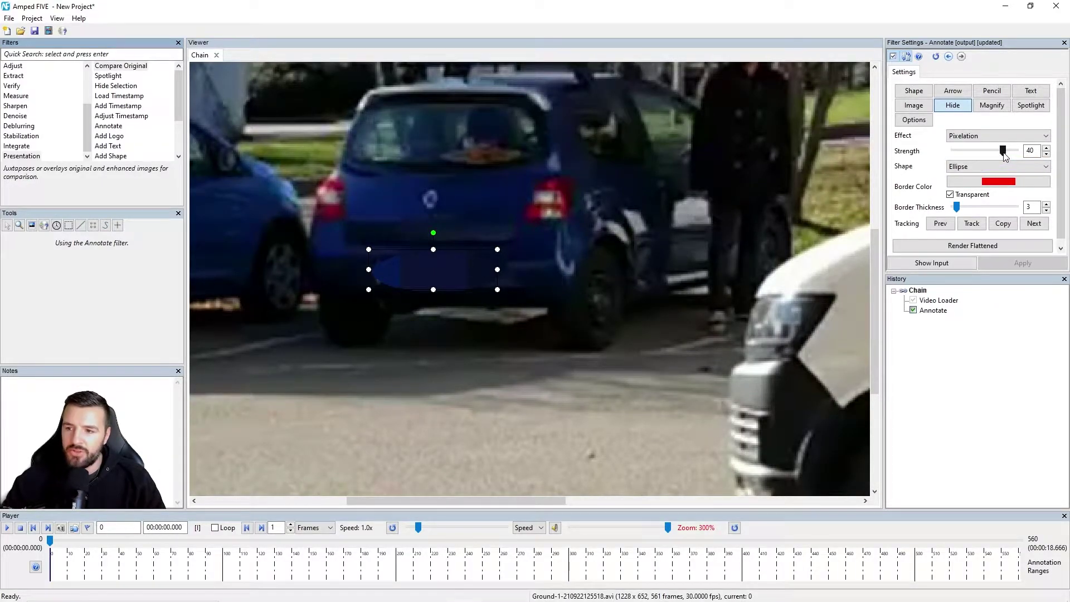
pyautogui.moveTo(1001, 152); pyautogui.dragTo(957, 155)
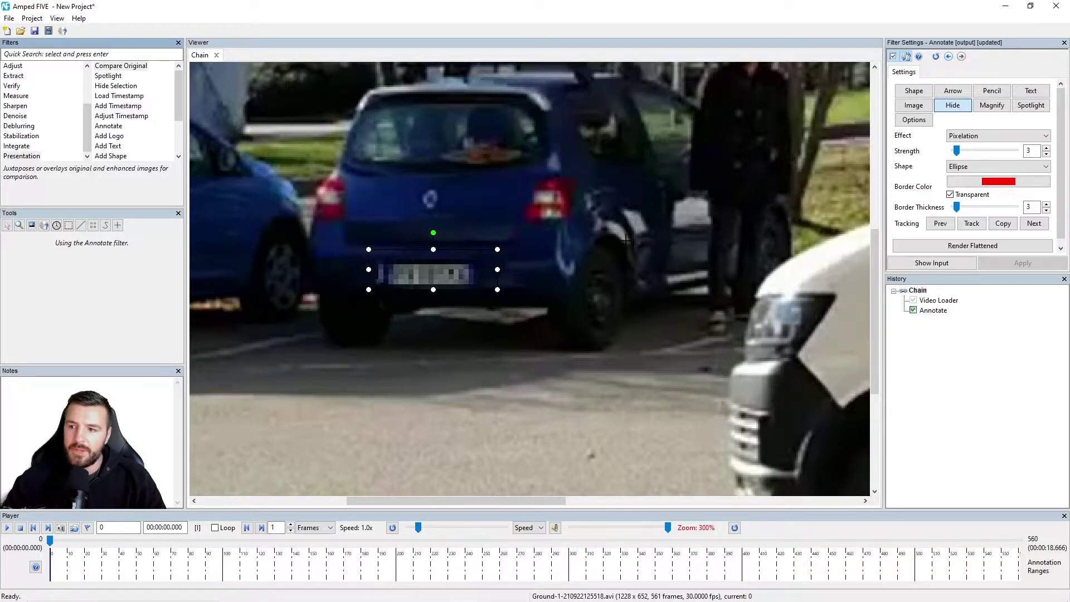
pyautogui.scroll(-3, 554, 256)
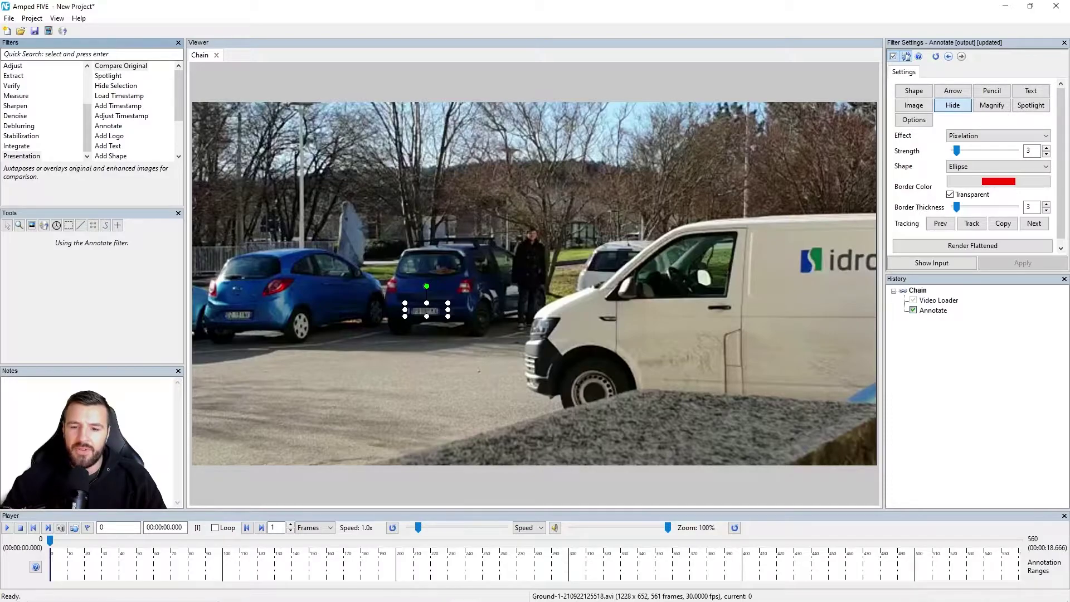
pyautogui.scroll(2, 473, 303)
pyautogui.scroll(1, 335, 285)
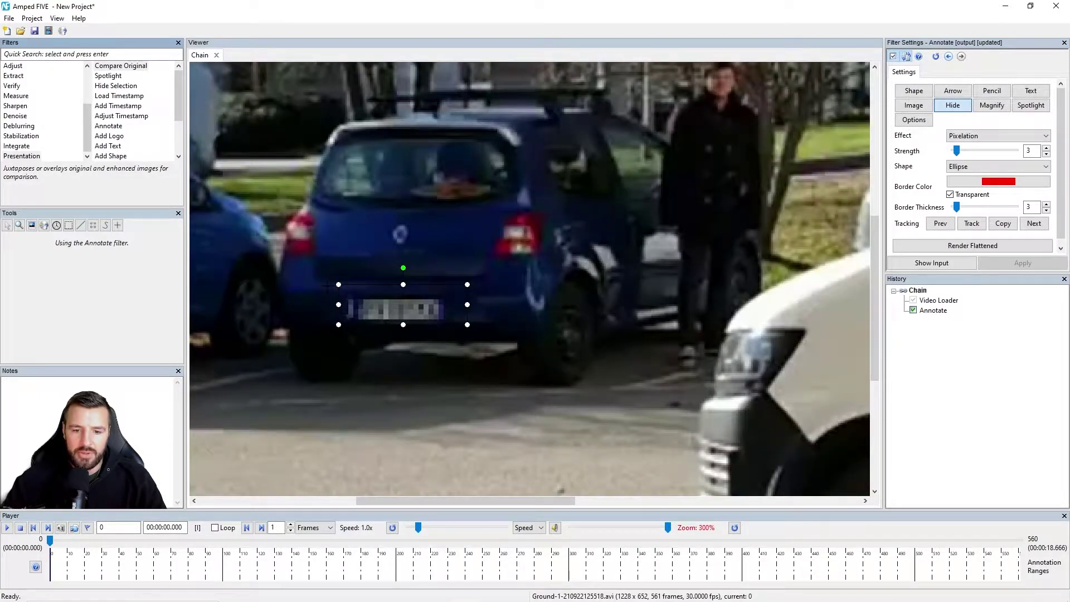
pyautogui.moveTo(956, 150); pyautogui.dragTo(1015, 151)
pyautogui.scroll(-2, 607, 274)
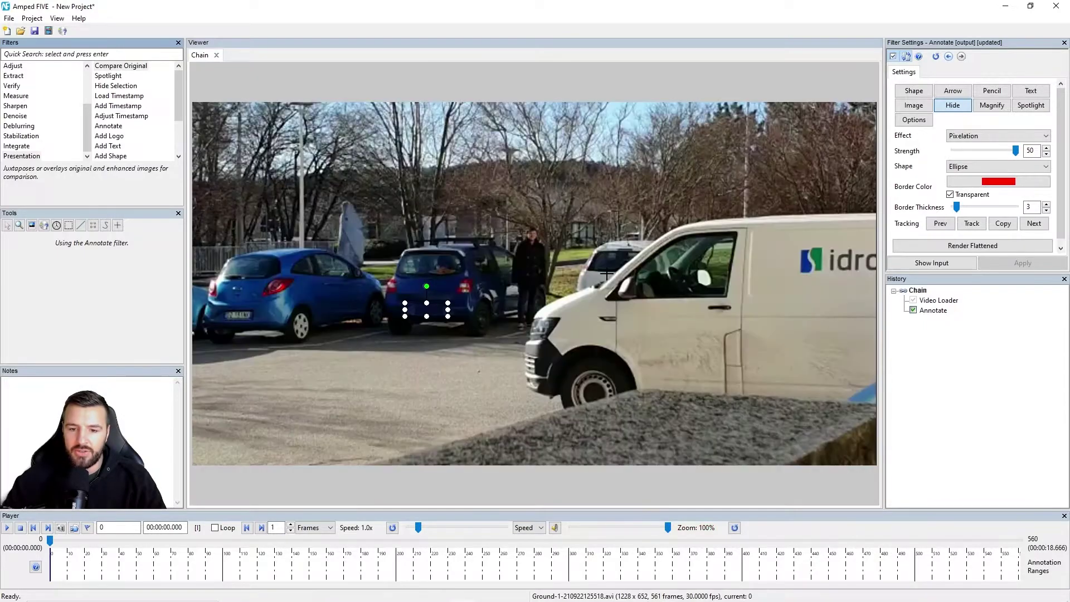
pyautogui.scroll(2, 402, 268)
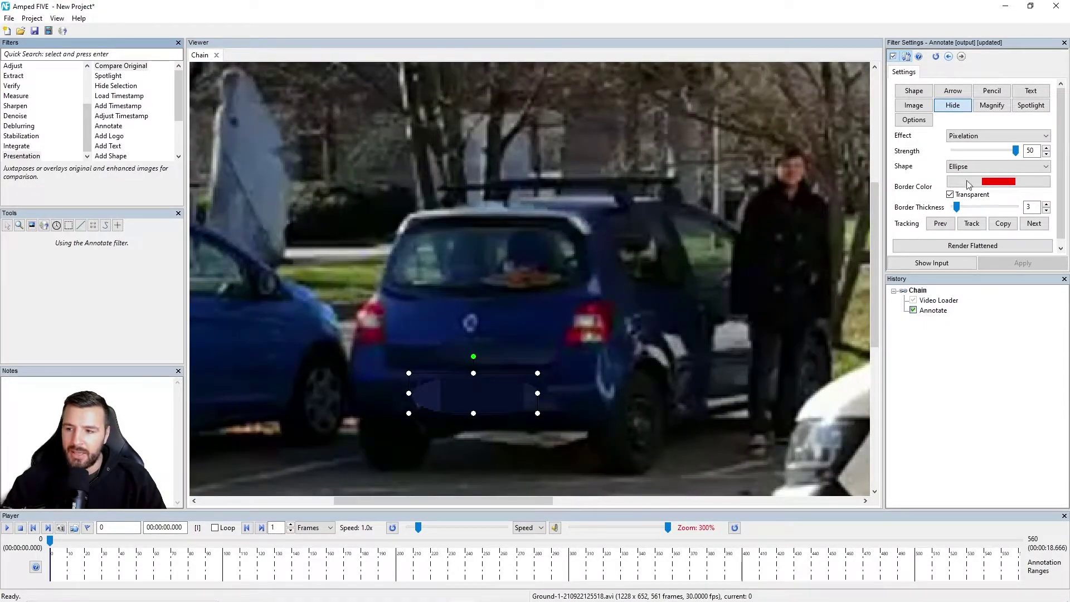
pyautogui.moveTo(1013, 156); pyautogui.dragTo(957, 153)
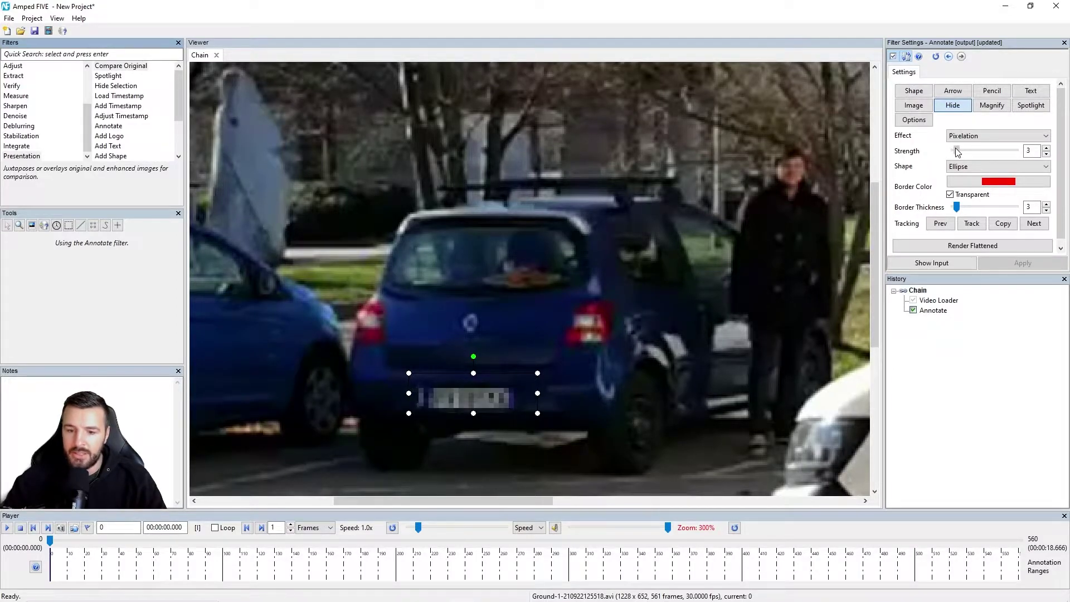
pyautogui.scroll(-4, 578, 339)
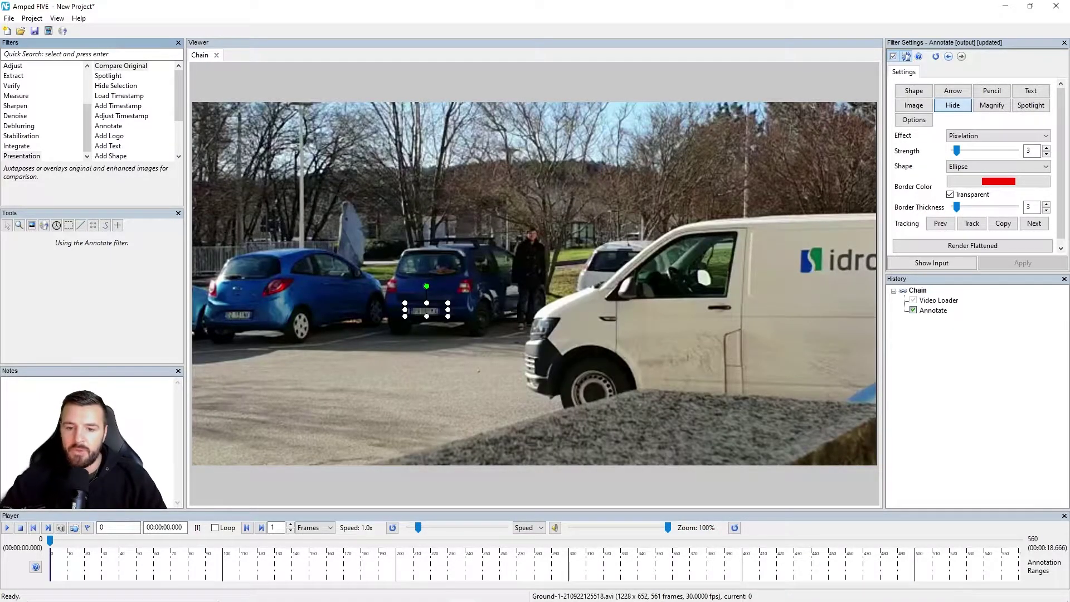
# Set the plate annotation's pixelation strength to 5 and check the plate up close
pyautogui.click(1046, 148)
pyautogui.click(1046, 148)
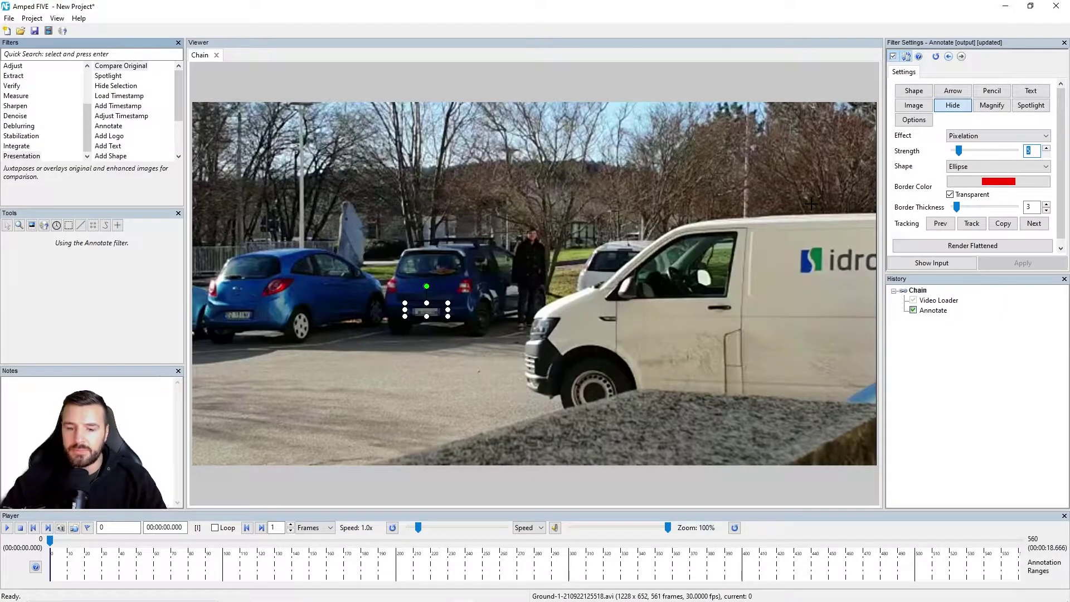
pyautogui.scroll(2, 427, 305)
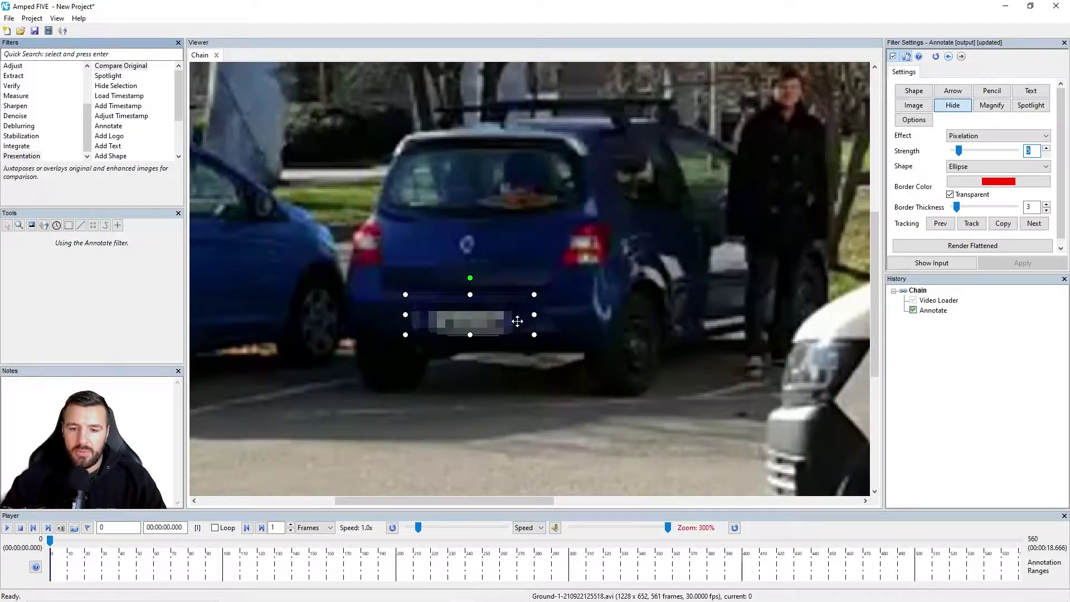
pyautogui.scroll(1, 518, 321)
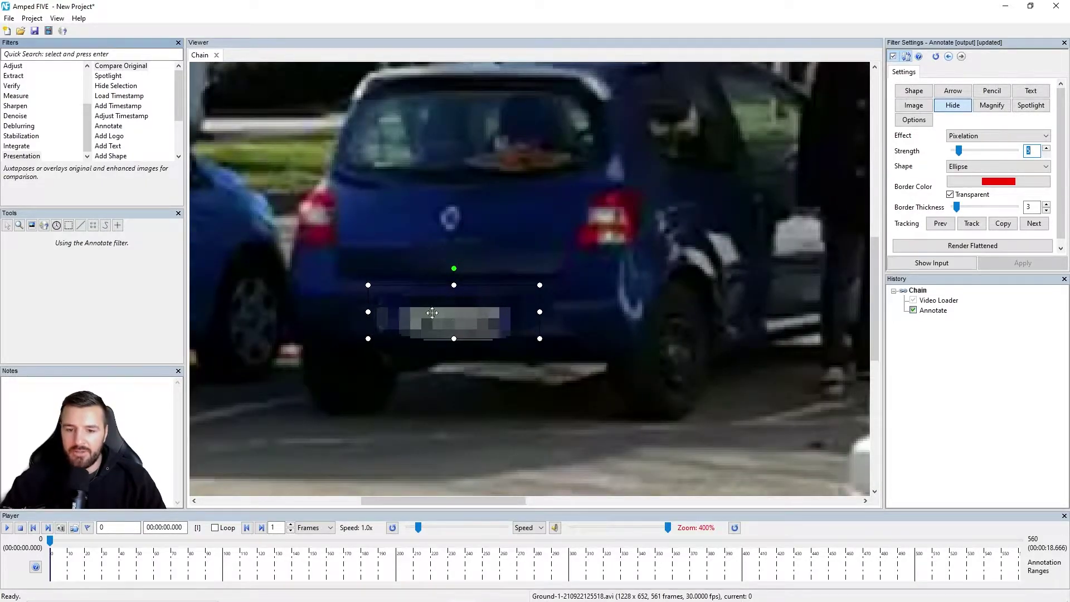
# Change the Hide annotation's shape to Rectangle, shrink it to fit closely around the number plate, and leave the Hide tool
pyautogui.click(981, 167)
pyautogui.click(976, 181)
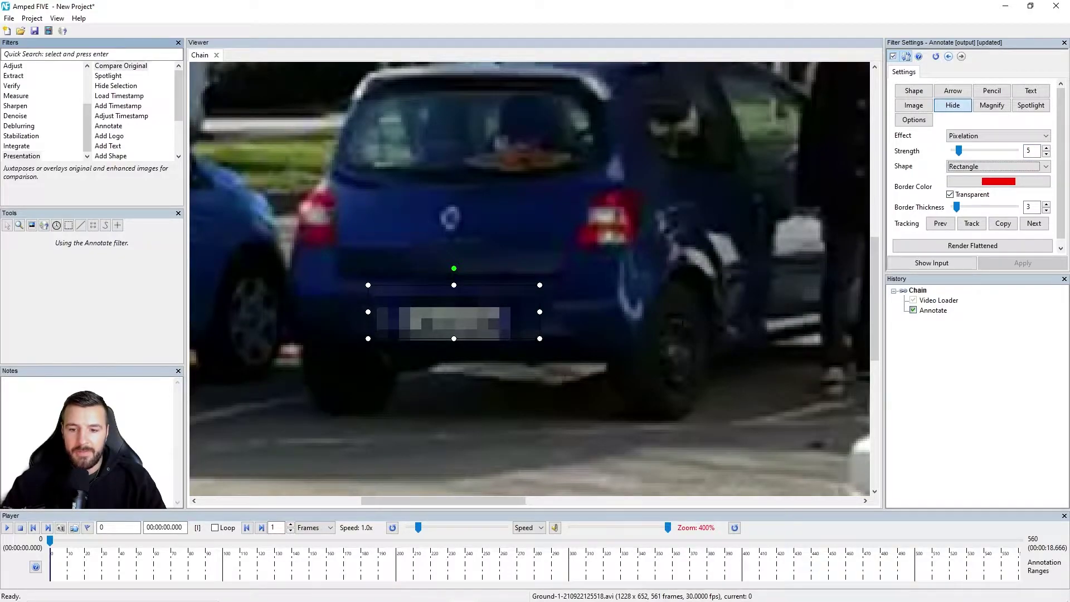
pyautogui.moveTo(534, 287); pyautogui.dragTo(510, 299)
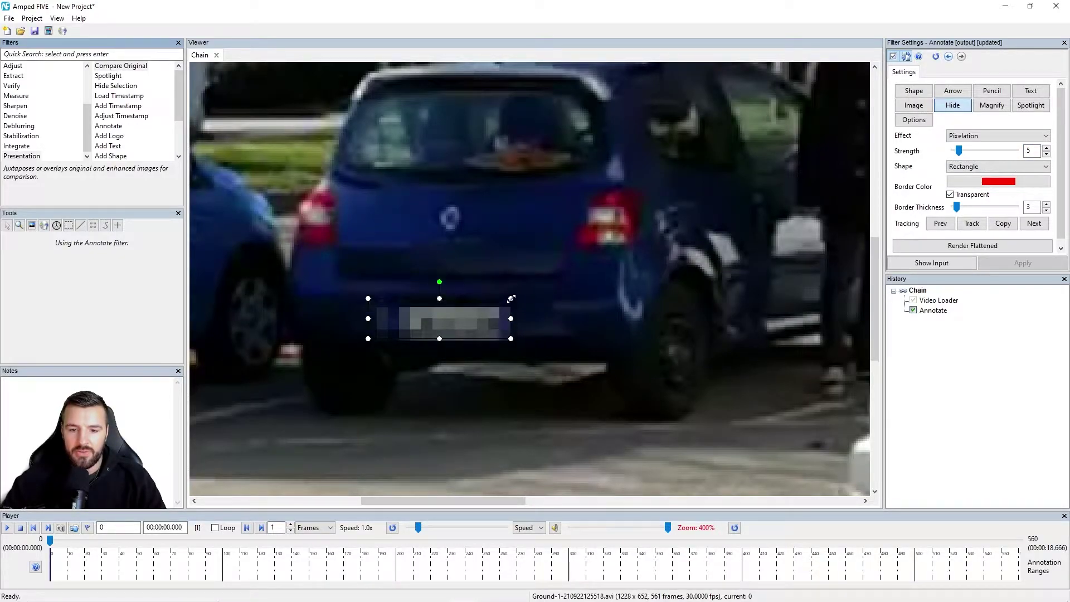
pyautogui.moveTo(371, 340); pyautogui.dragTo(374, 336)
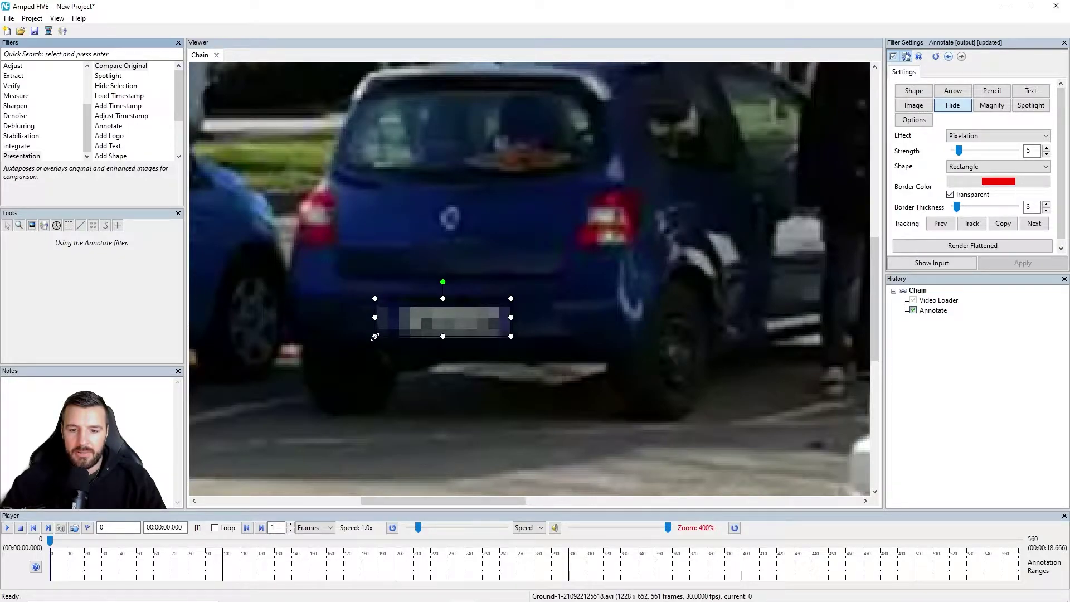
pyautogui.scroll(-2, 374, 336)
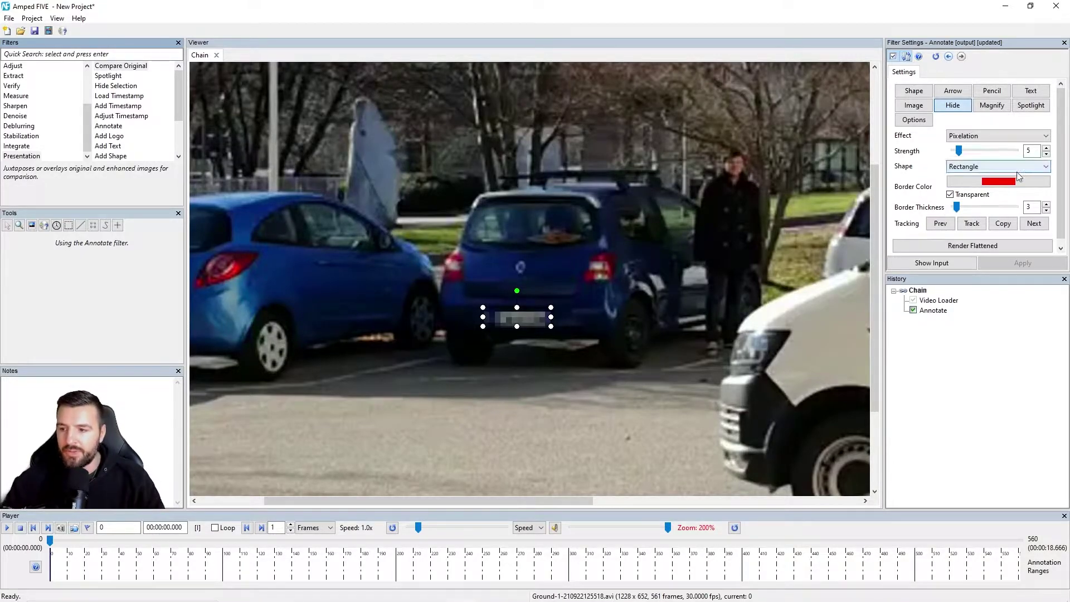
pyautogui.scroll(-1, 1060, 198)
pyautogui.scroll(1, 1060, 197)
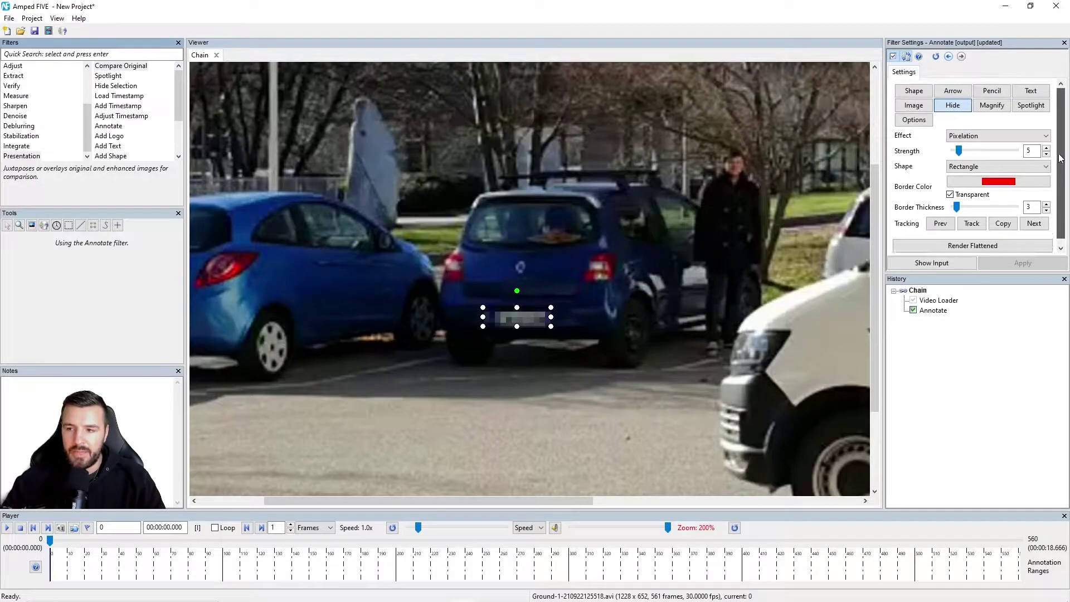
pyautogui.click(954, 105)
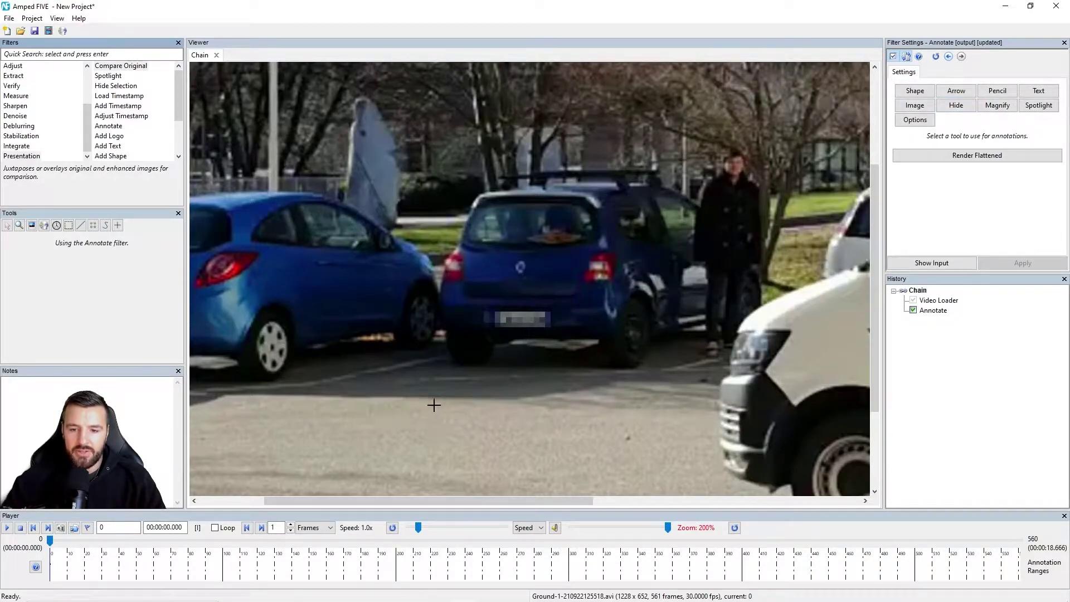
# Play the first frames to check how long the plate stays pixelated and return to frame 0
pyautogui.click(7, 528)
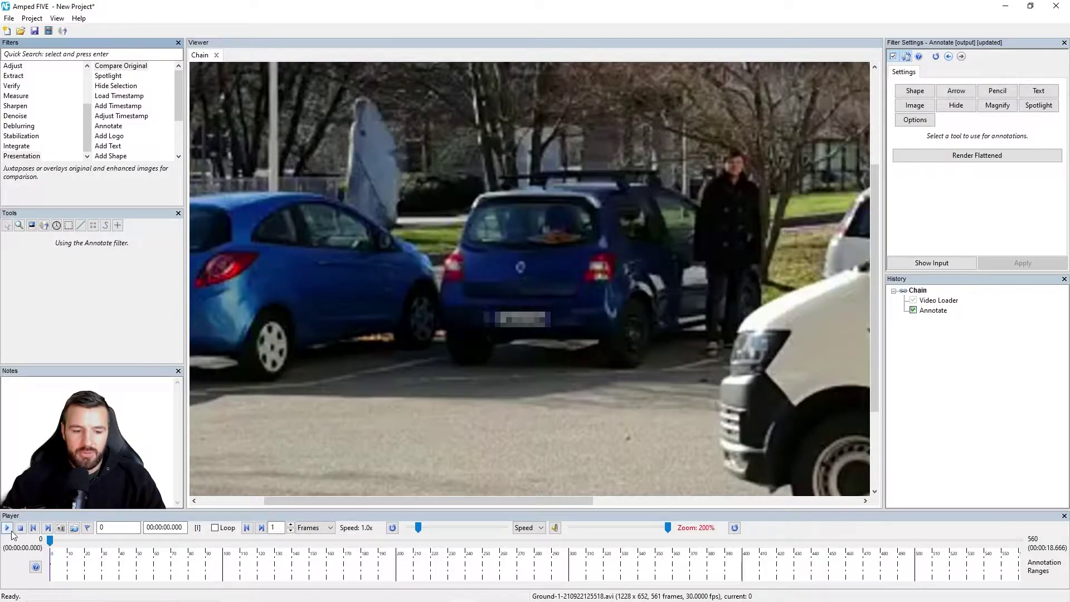
pyautogui.press('space')
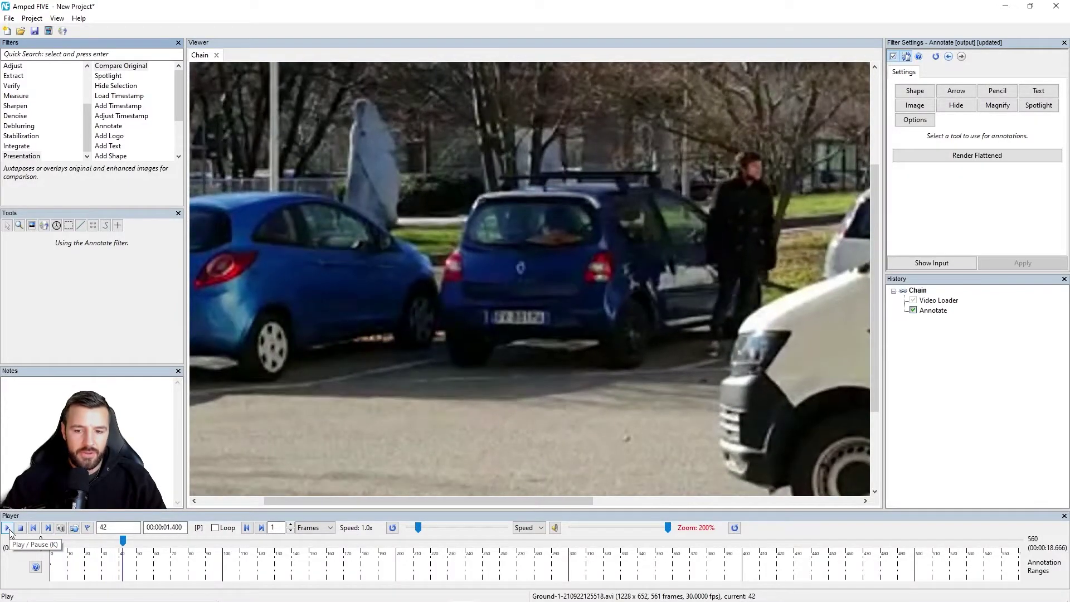
pyautogui.moveTo(122, 540); pyautogui.dragTo(49, 540)
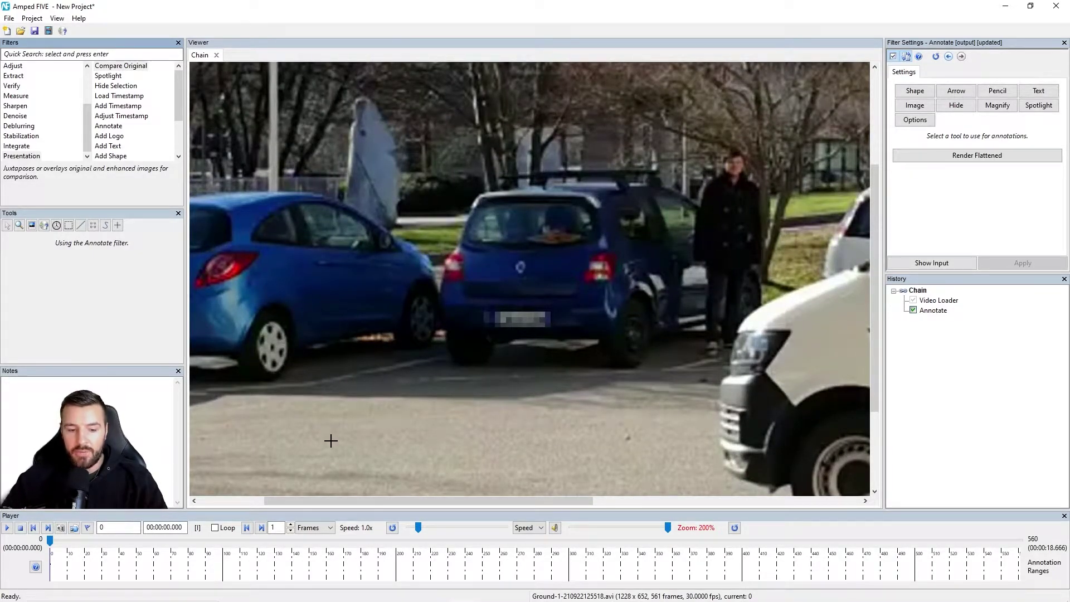
# Extend the plate annotation's range from frame 0 to about frame 100, leave the Hide tool and return to the start
pyautogui.click(517, 318)
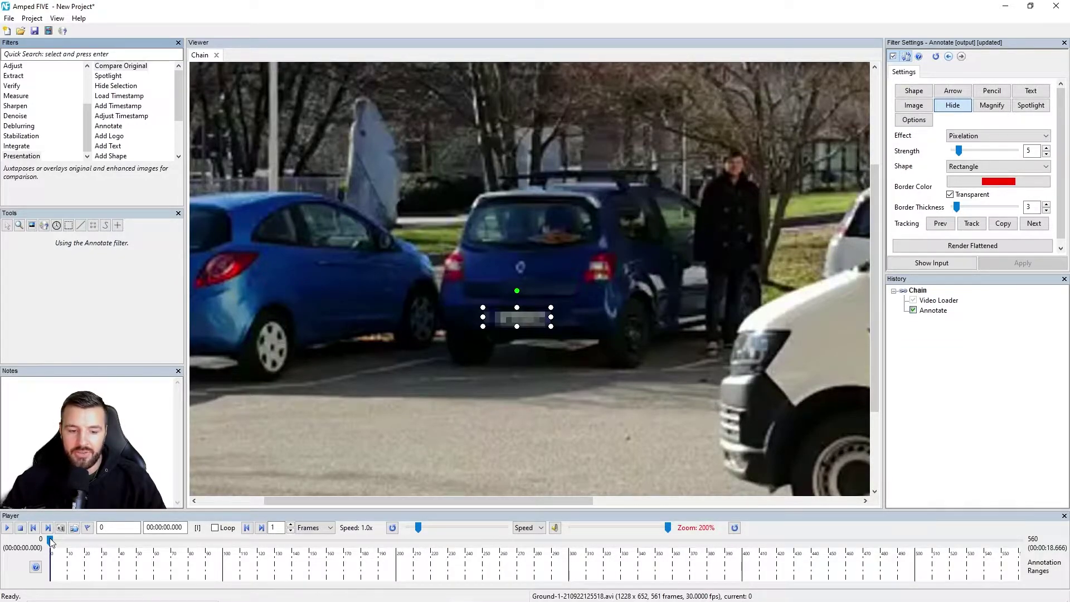
pyautogui.moveTo(50, 541); pyautogui.dragTo(225, 541)
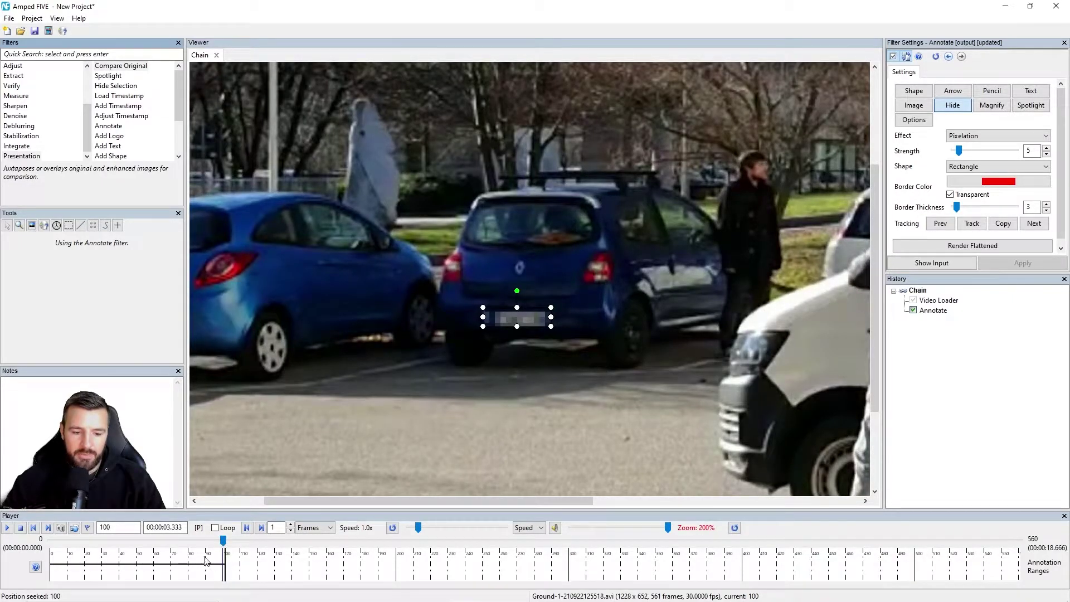
pyautogui.click(956, 107)
pyautogui.moveTo(224, 541); pyautogui.dragTo(49, 545)
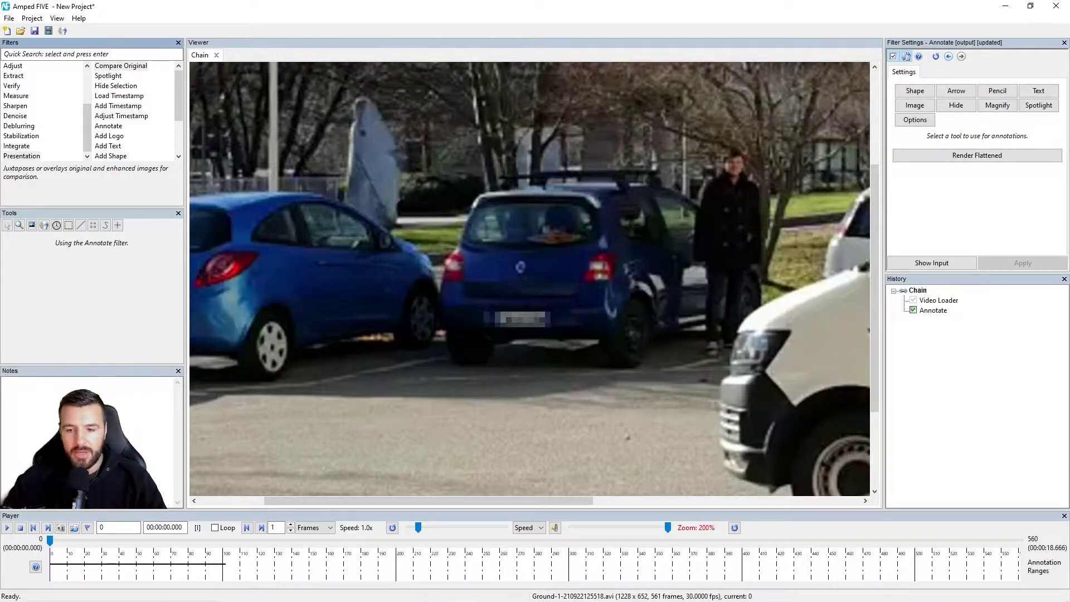
# Restrict the plate's Hide annotation to the current frame only and leave the Hide tool
pyautogui.click(519, 319)
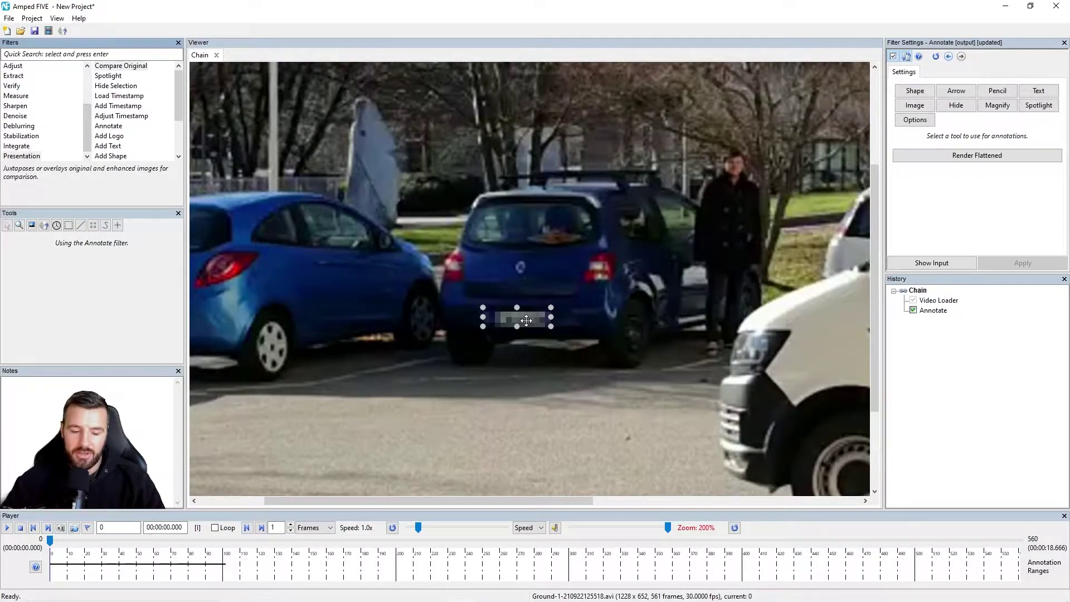
pyautogui.rightClick(527, 322)
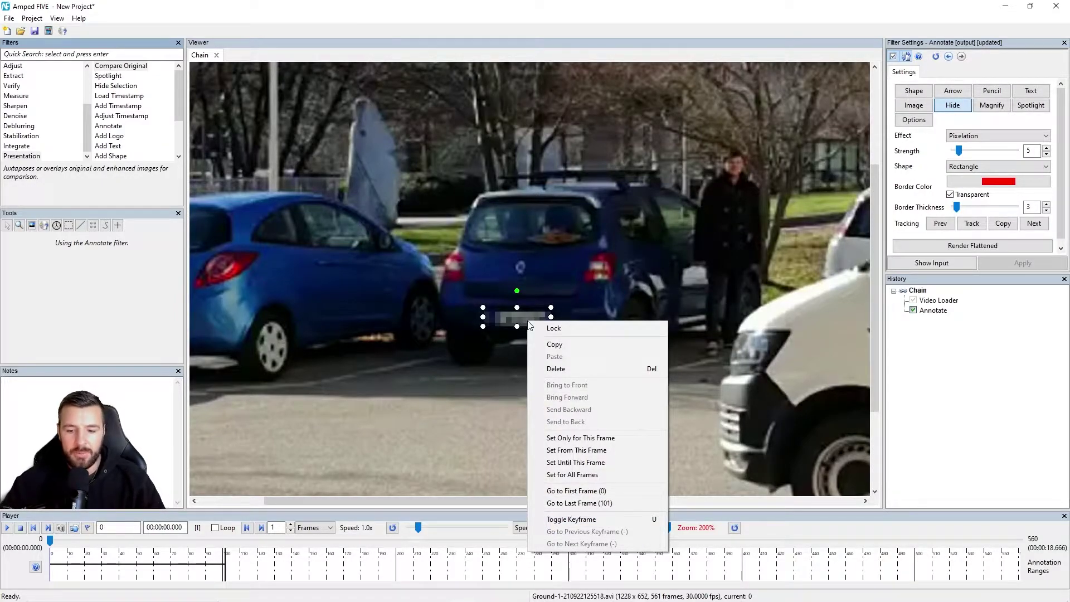
pyautogui.click(584, 438)
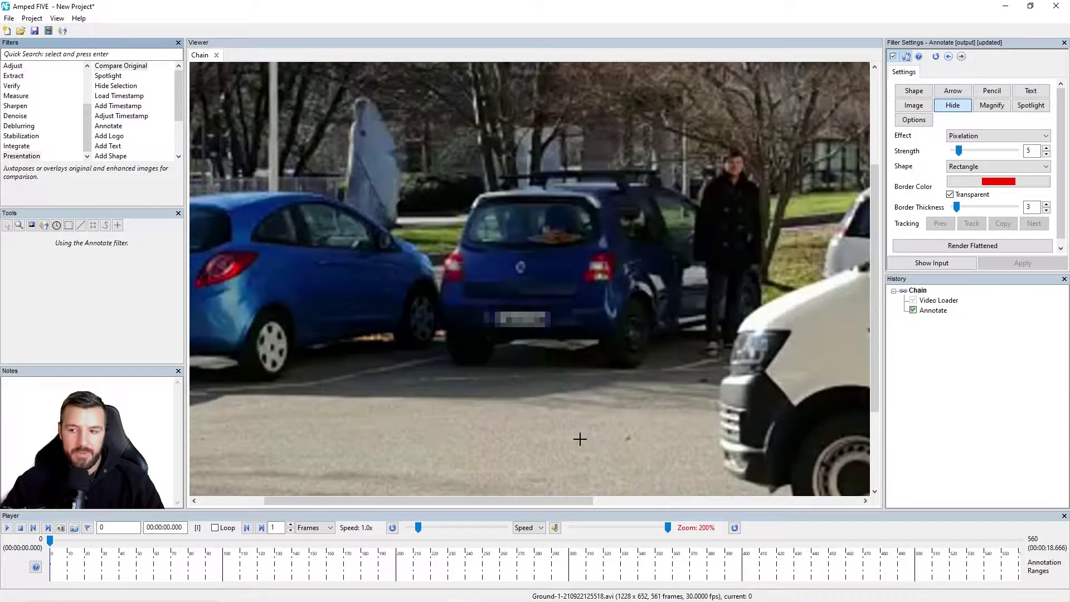
pyautogui.click(963, 107)
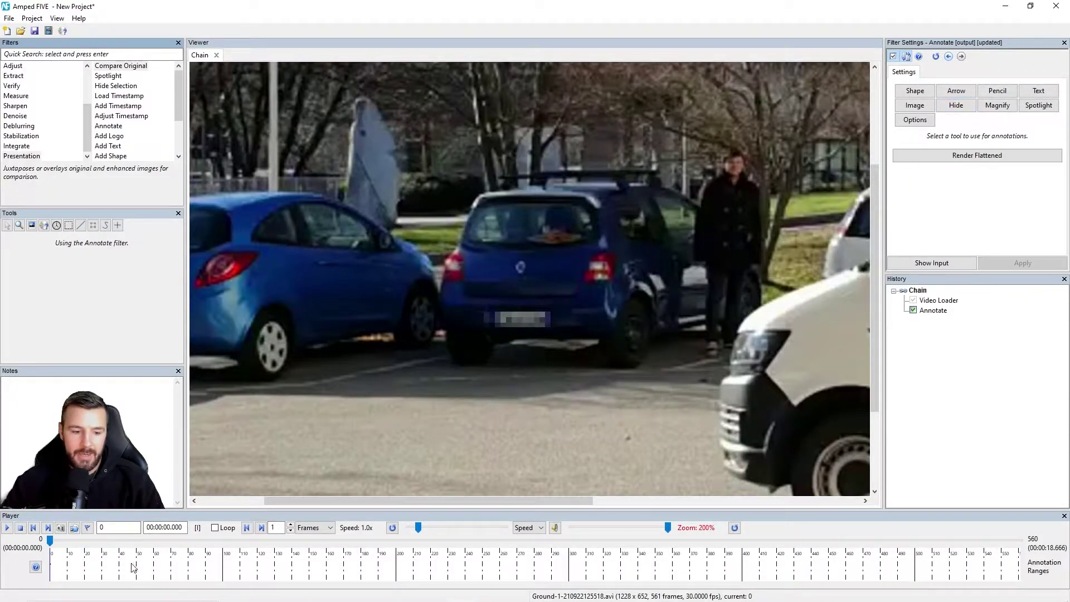
# Play the first frames to check how the plate's single-frame annotation behaves, and return to frame 0
pyautogui.click(7, 528)
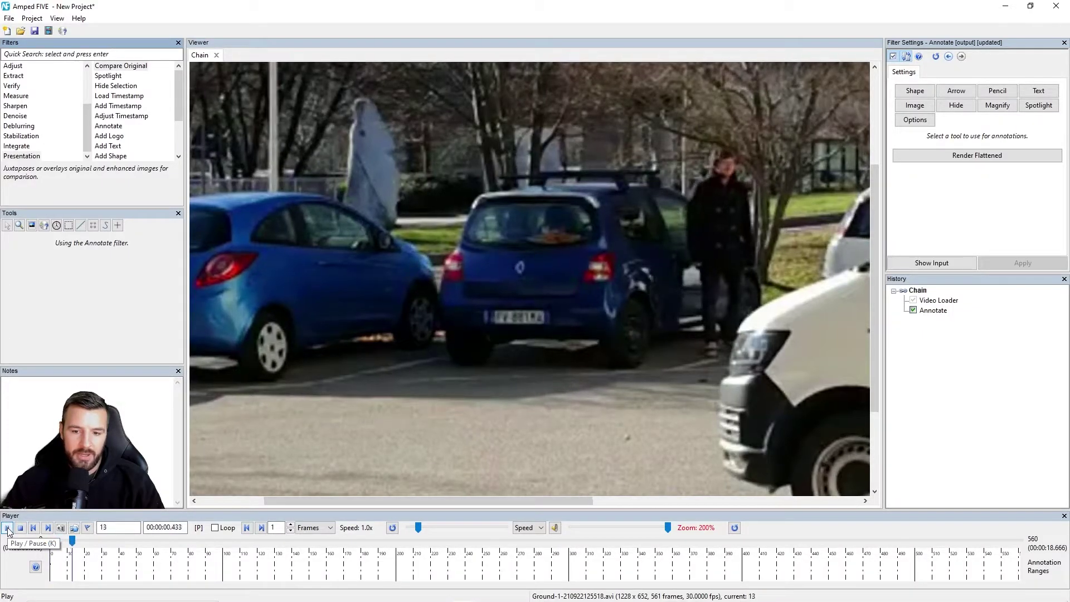
pyautogui.click(7, 528)
pyautogui.moveTo(84, 540); pyautogui.dragTo(50, 540)
# Set the plate's Hide annotation for all frames and leave the Hide tool
pyautogui.click(502, 319)
pyautogui.rightClick(507, 320)
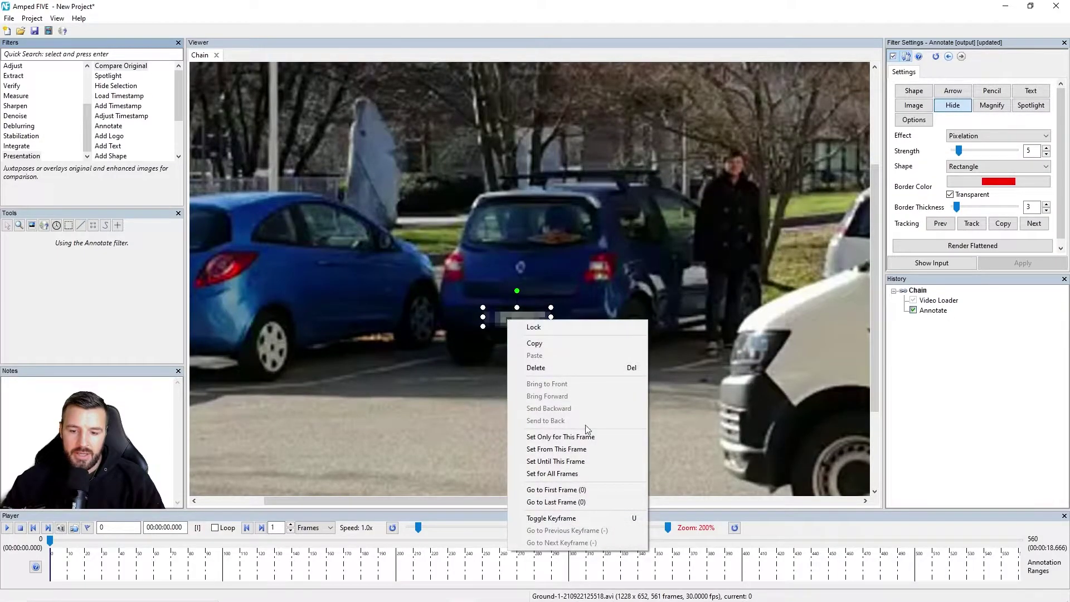
pyautogui.click(567, 475)
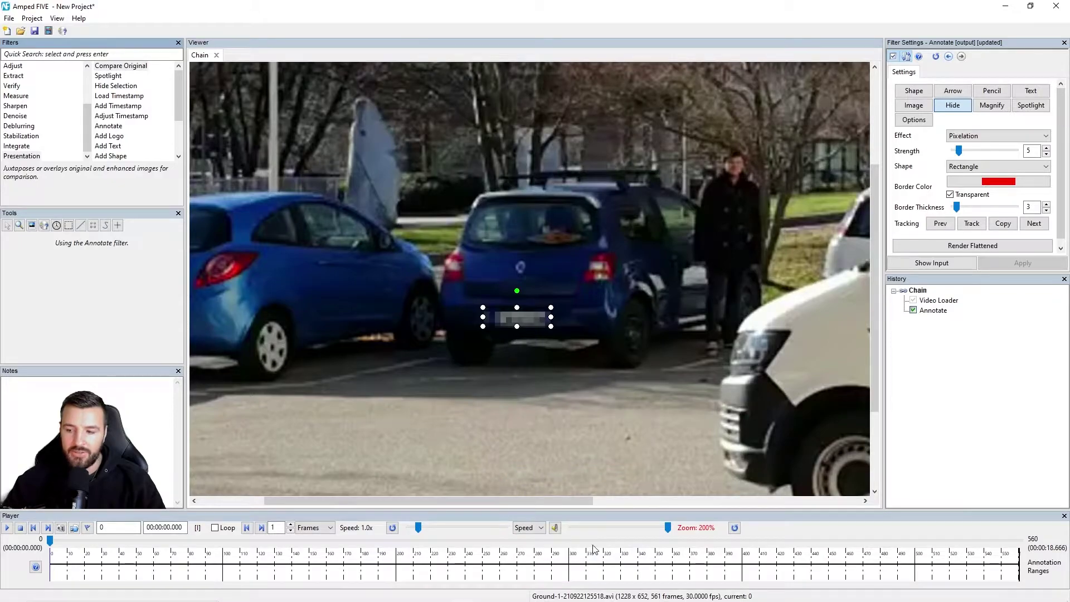
pyautogui.click(958, 107)
# Move through the video to frame 537 to check the plate's pixelation along the way
pyautogui.moveTo(50, 540); pyautogui.dragTo(982, 550)
pyautogui.click(518, 313)
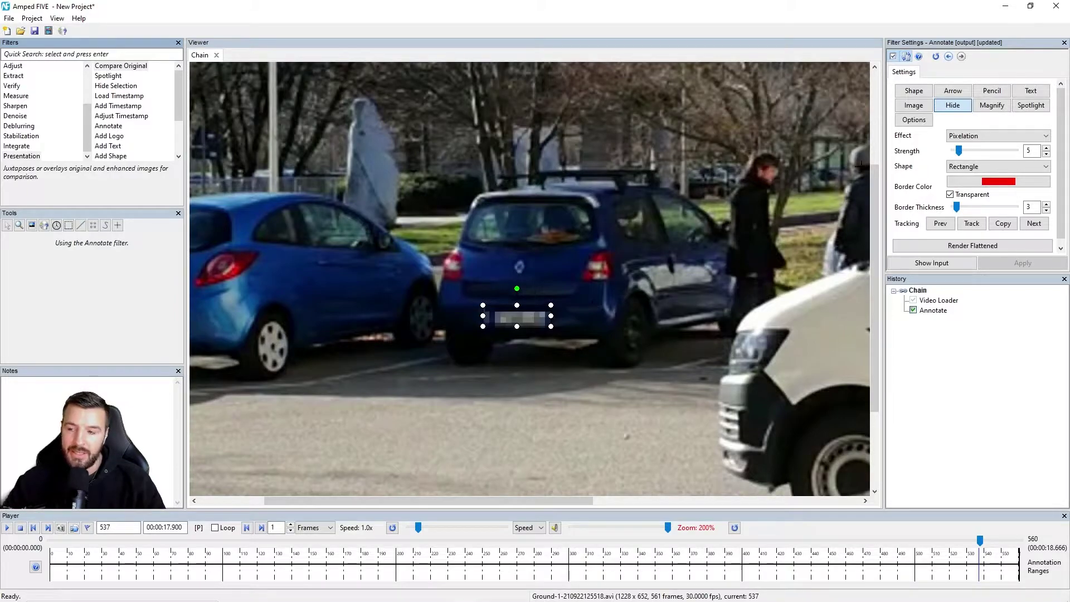
pyautogui.click(959, 107)
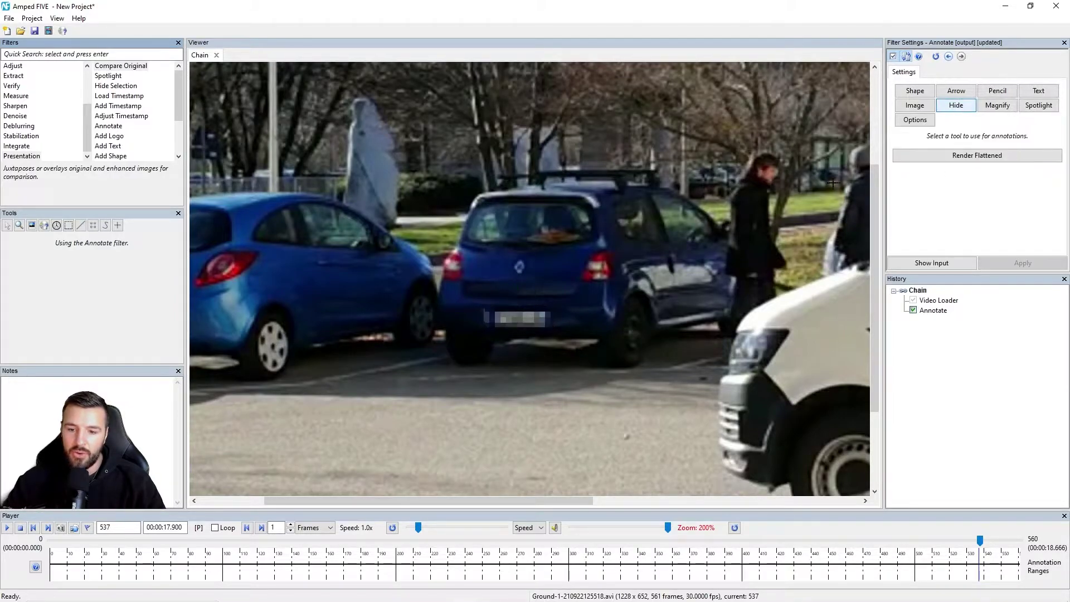
pyautogui.moveTo(982, 542)
pyautogui.mouseDown()
pyautogui.moveTo(966, 540)
pyautogui.moveTo(981, 544)
pyautogui.mouseUp()
# Try restricting the plate's Hide annotation to frame 537 only, set it back to all frames, and leave the Hide tool
pyautogui.click(526, 315)
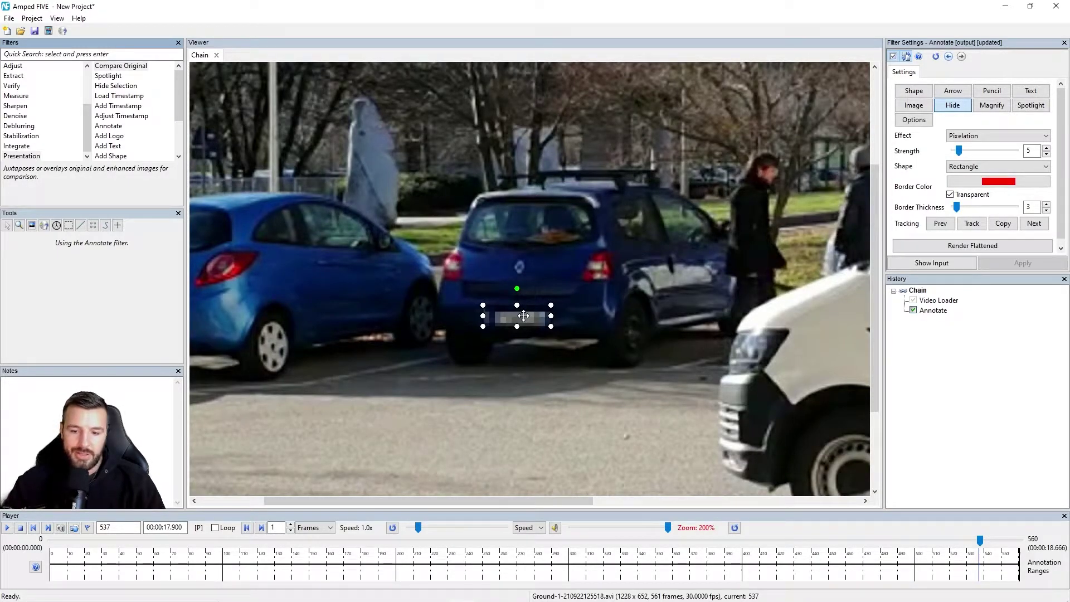
pyautogui.rightClick(525, 317)
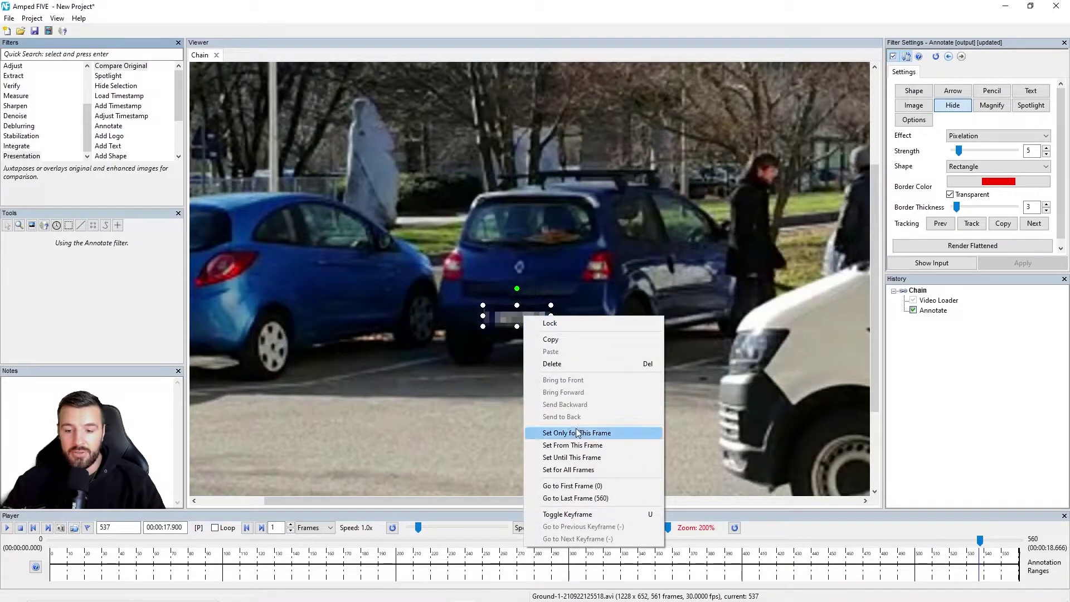
pyautogui.click(586, 431)
pyautogui.click(535, 320)
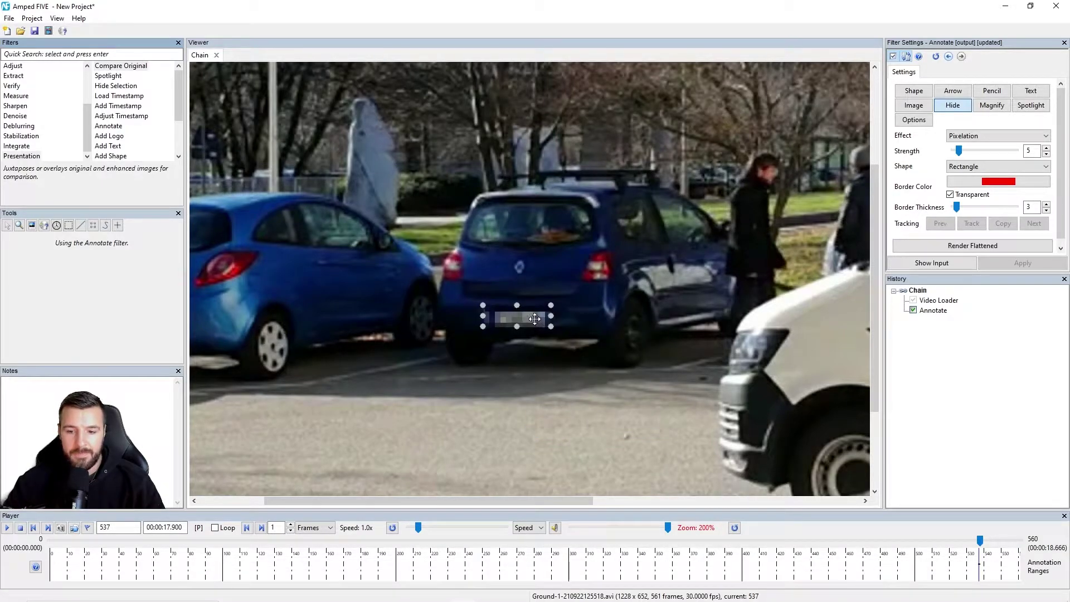
pyautogui.rightClick(534, 318)
pyautogui.click(593, 473)
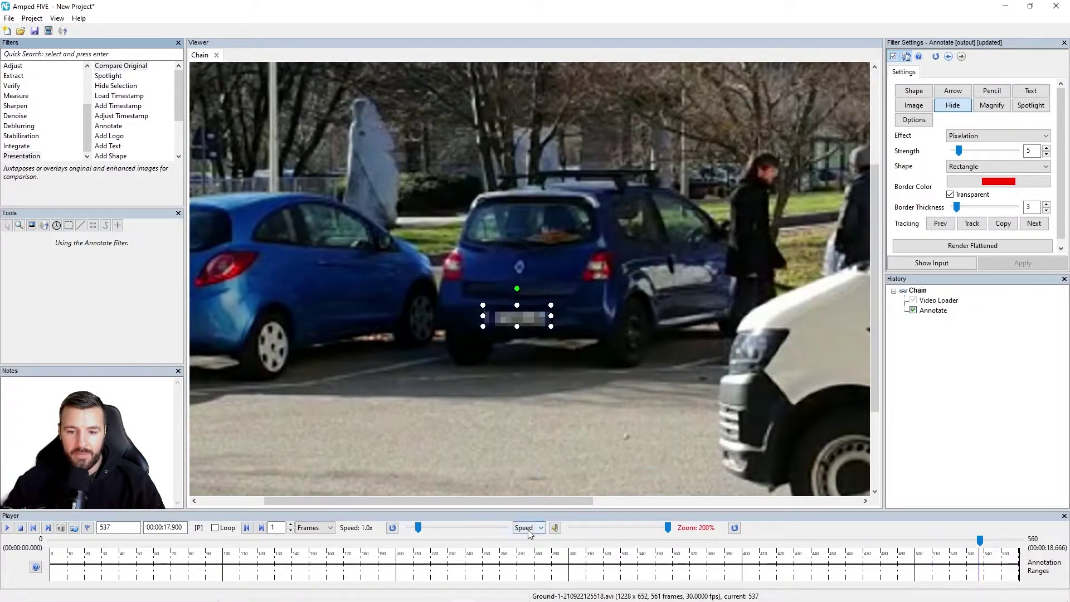
pyautogui.click(952, 106)
# Go back through the video to frame 0 and forward to frame 337 to check the plate's pixelation
pyautogui.moveTo(981, 549); pyautogui.dragTo(844, 551)
pyautogui.moveTo(748, 539); pyautogui.dragTo(31, 514)
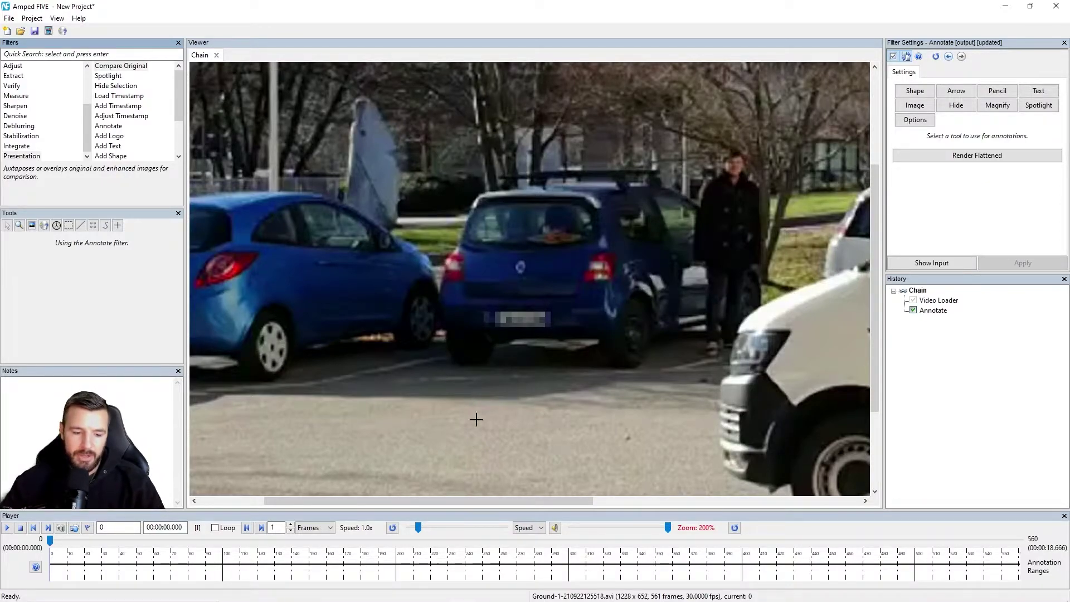
pyautogui.click(54, 540)
pyautogui.moveTo(62, 540); pyautogui.dragTo(635, 539)
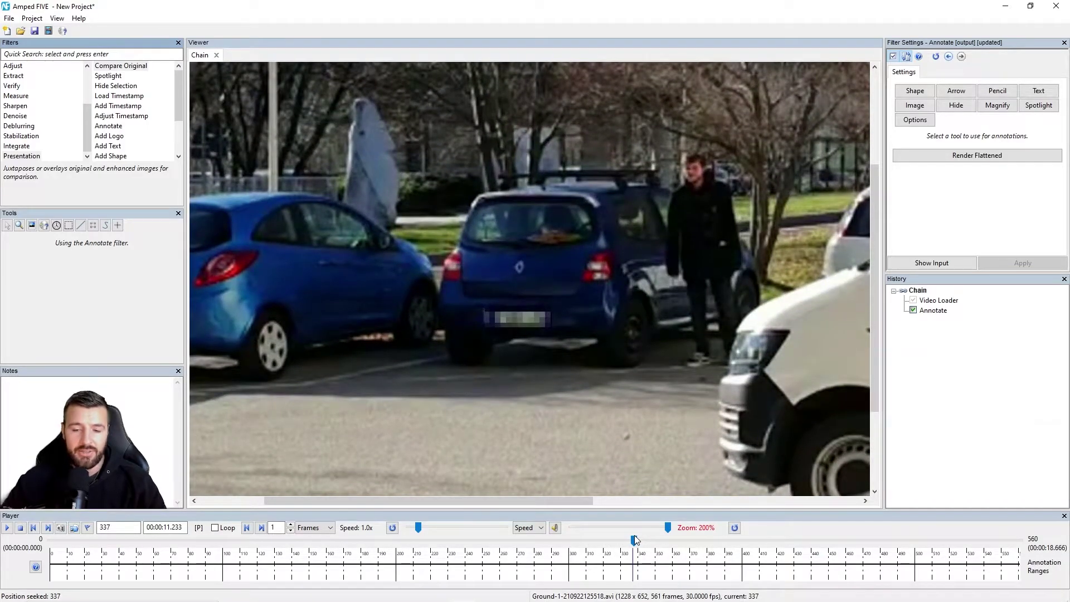
# Select the plate's Hide annotation, stretch it up over the car's rear window at frame 328, and leave the Hide tool
pyautogui.click(532, 315)
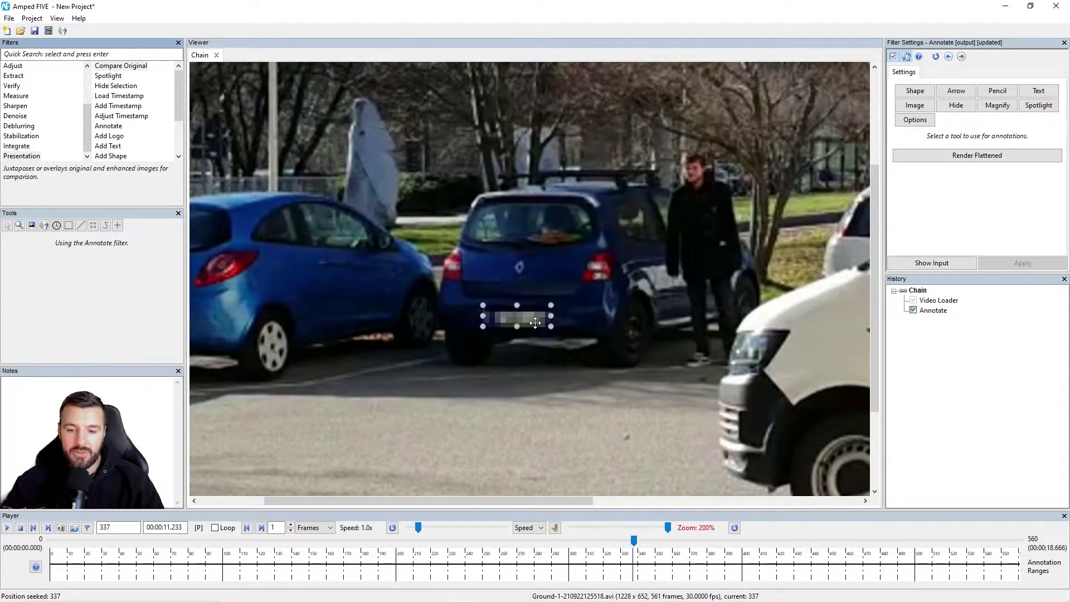
pyautogui.rightClick(533, 314)
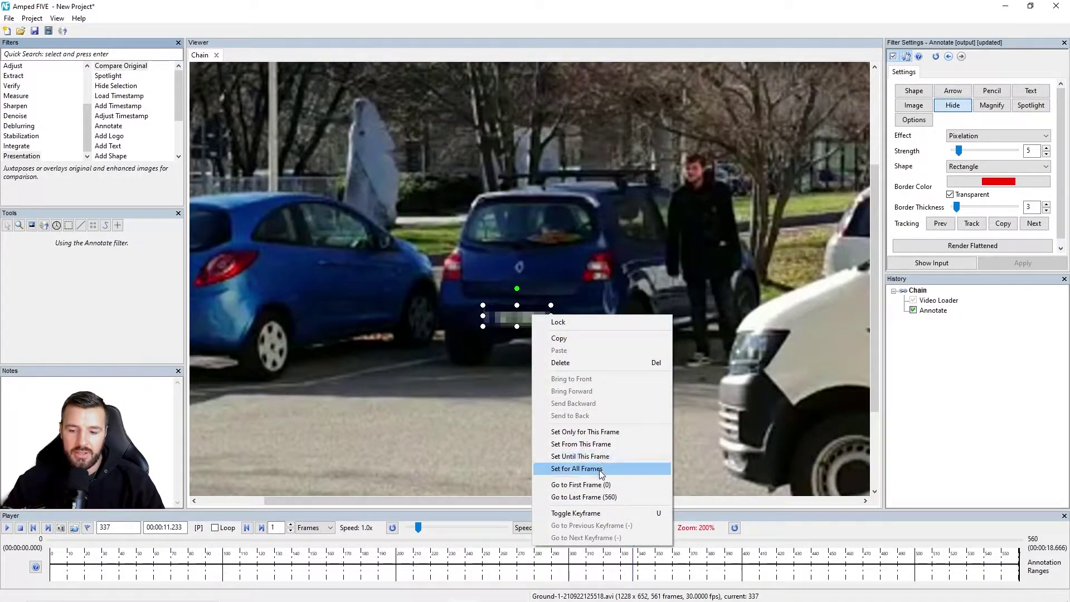
pyautogui.click(546, 279)
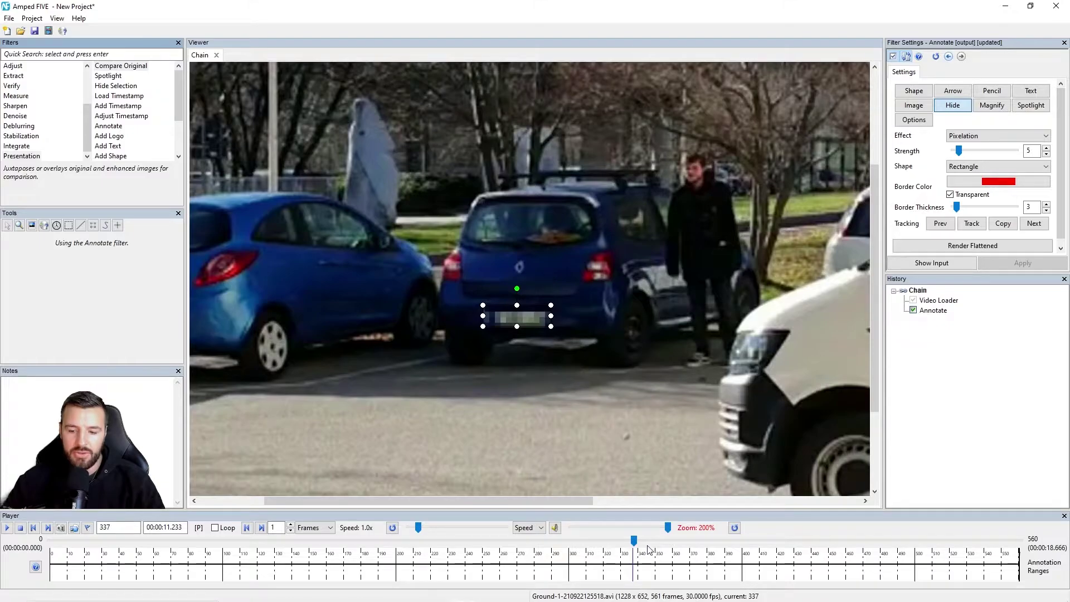
pyautogui.moveTo(634, 541); pyautogui.dragTo(618, 540)
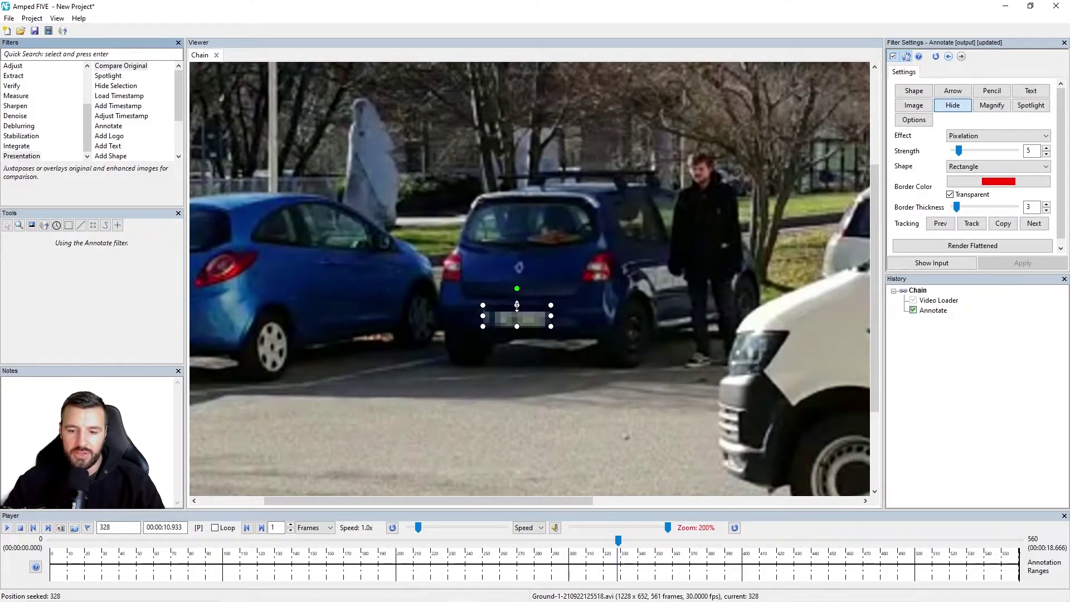
pyautogui.moveTo(516, 303); pyautogui.dragTo(520, 201)
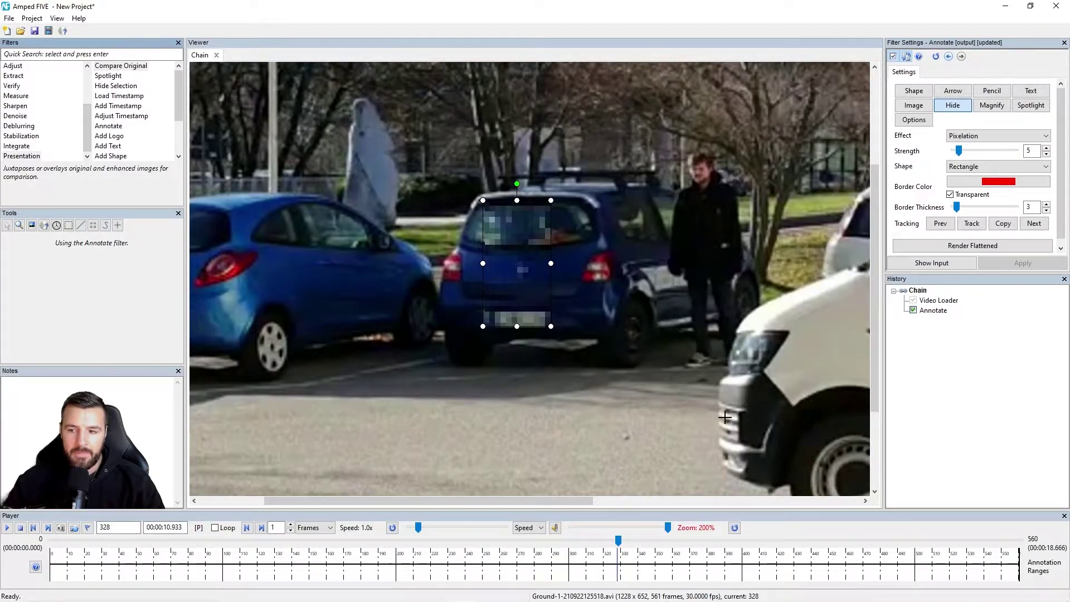
pyautogui.click(952, 107)
pyautogui.moveTo(617, 543)
pyautogui.mouseDown()
pyautogui.moveTo(607, 542)
pyautogui.moveTo(618, 544)
pyautogui.mouseUp()
# Restrict the enlarged Hide annotation to frame 328 only, set it back to all frames, and leave the Hide tool
pyautogui.click(533, 315)
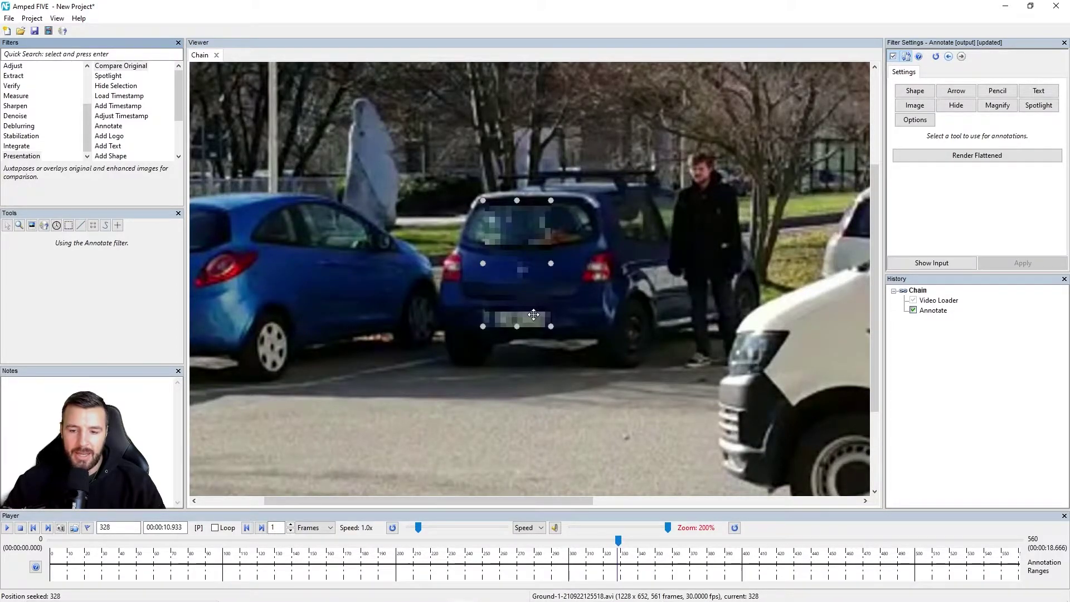
pyautogui.rightClick(524, 283)
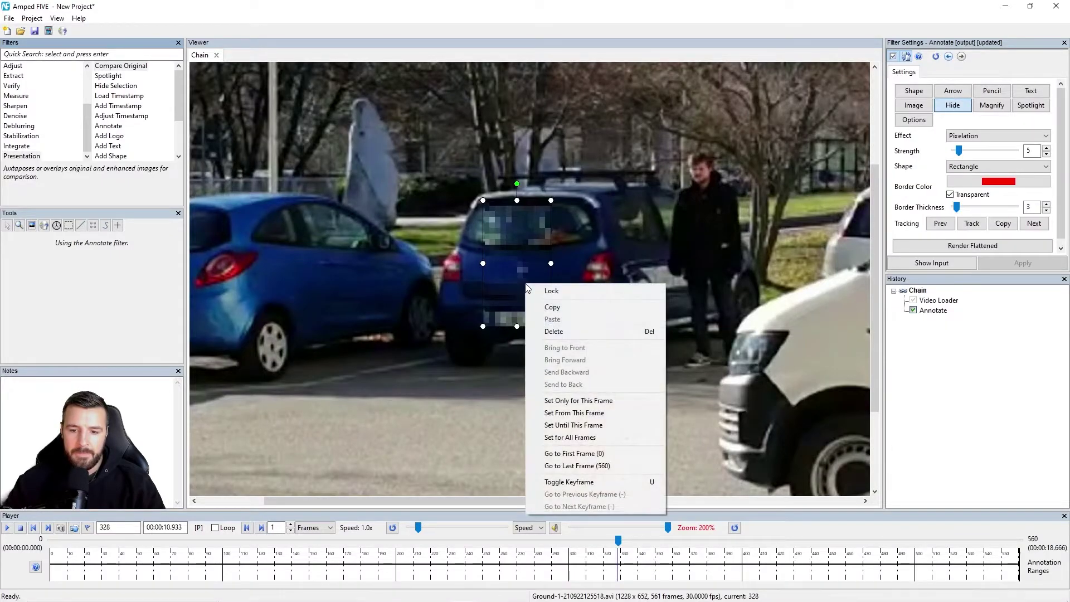
pyautogui.click(578, 401)
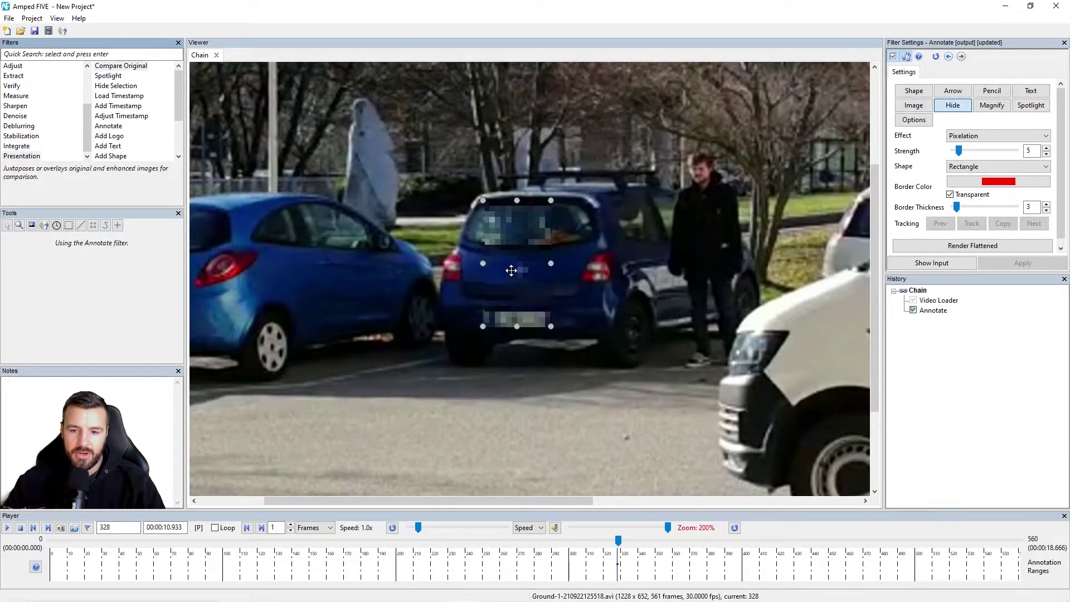
pyautogui.rightClick(510, 270)
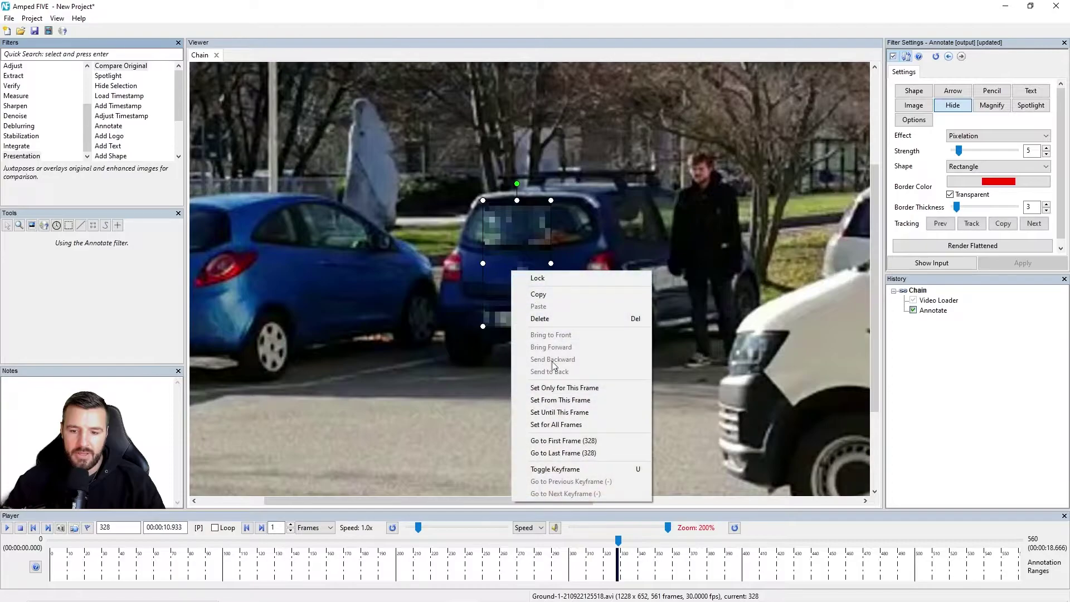
pyautogui.click(572, 423)
pyautogui.click(953, 105)
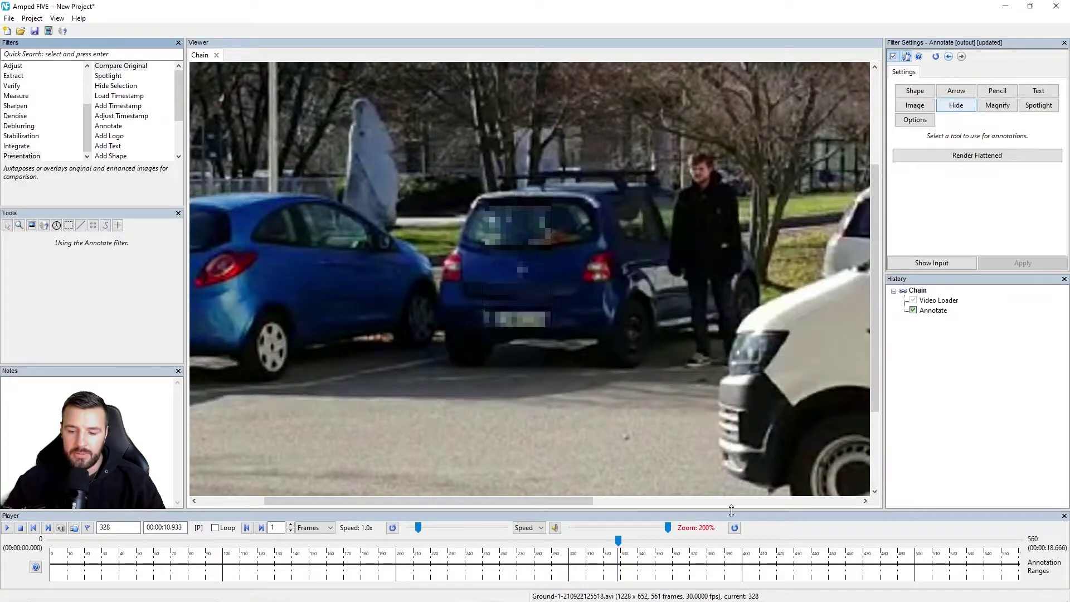
# Go to frame 321 and shrink the Hide annotation back down to fit closely around the number plate
pyautogui.moveTo(616, 550)
pyautogui.mouseDown()
pyautogui.moveTo(517, 550)
pyautogui.moveTo(611, 557)
pyautogui.mouseUp()
pyautogui.click(532, 303)
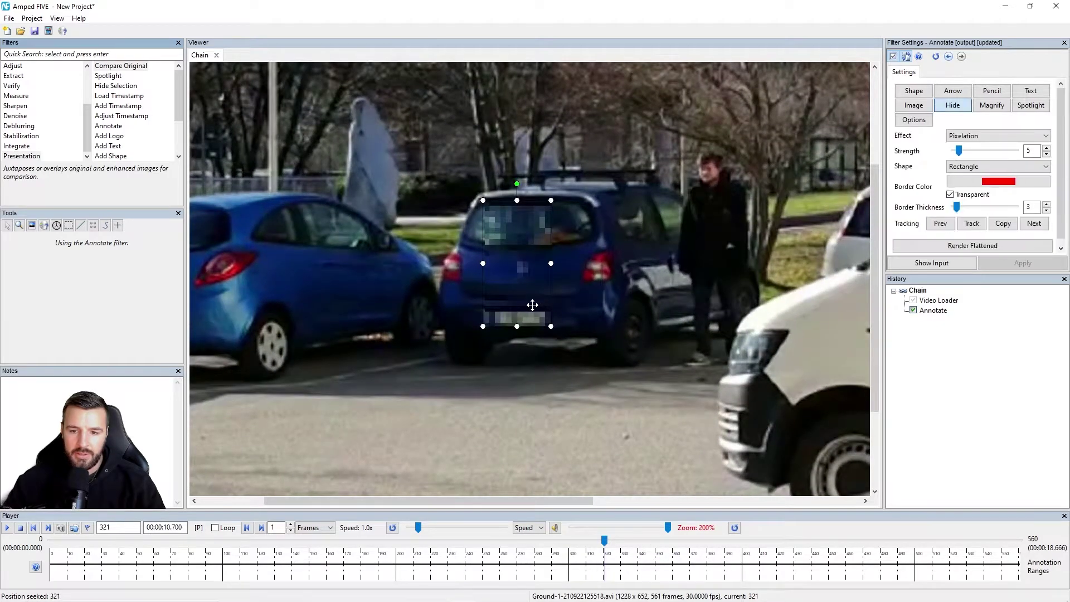
pyautogui.moveTo(517, 199); pyautogui.dragTo(518, 306)
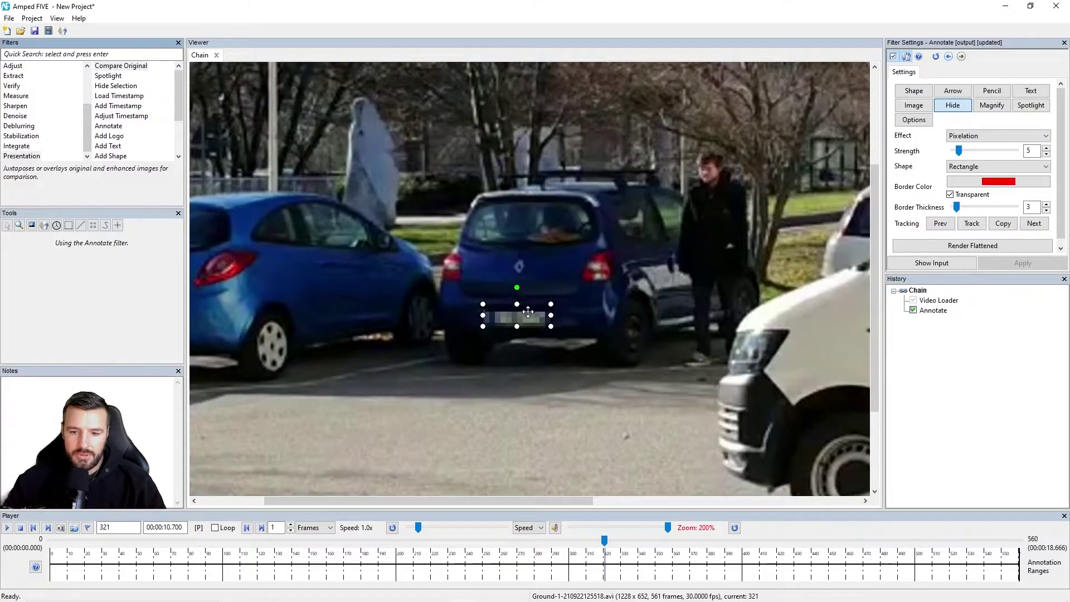
# Restrict the resized plate annotation to frame 321 only and set it back to all frames
pyautogui.rightClick(528, 311)
pyautogui.click(580, 430)
pyautogui.rightClick(531, 319)
pyautogui.click(582, 463)
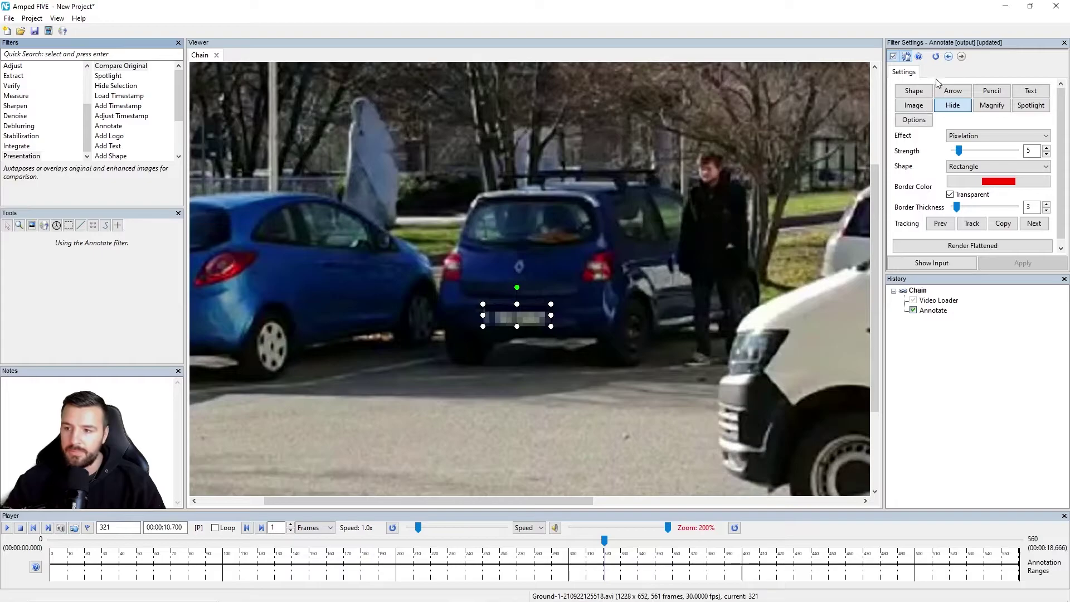
# Leave the Hide tool, check the plate's pixelation through to about frame 536, and return to frame 0
pyautogui.click(953, 105)
pyautogui.moveTo(604, 540); pyautogui.dragTo(986, 549)
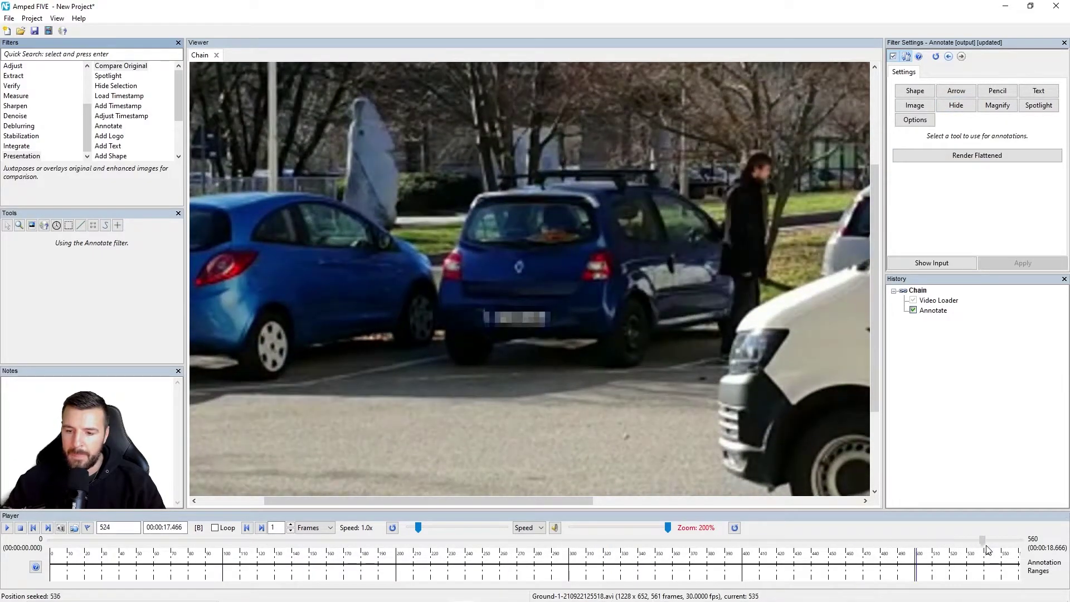
pyautogui.click(34, 527)
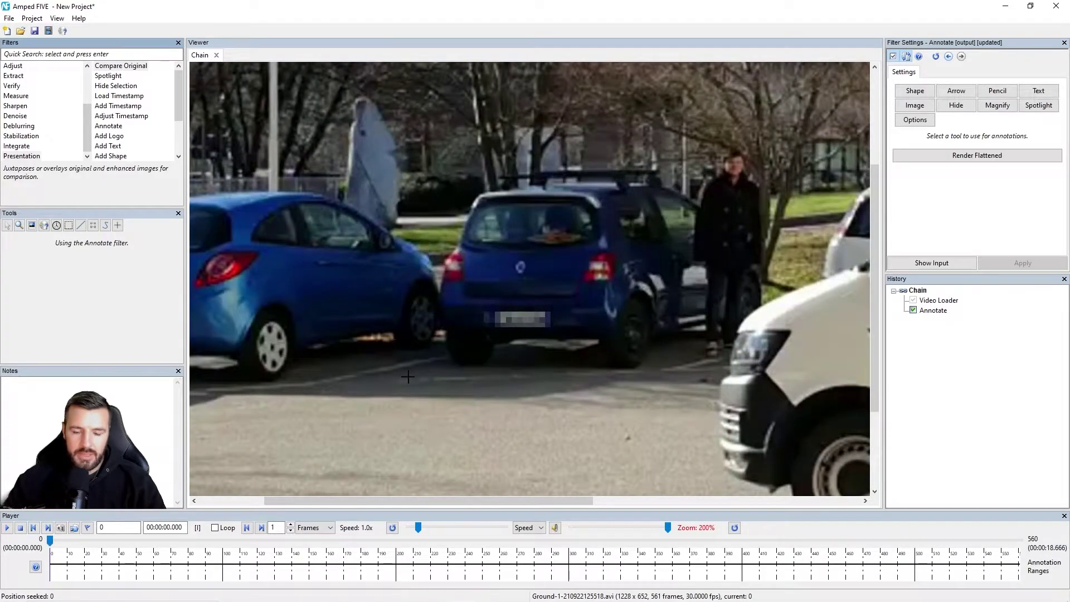
# Draw a rectangular pixelation with the Hide tool over the number plate of the light blue car on the left
pyautogui.scroll(-2, 407, 377)
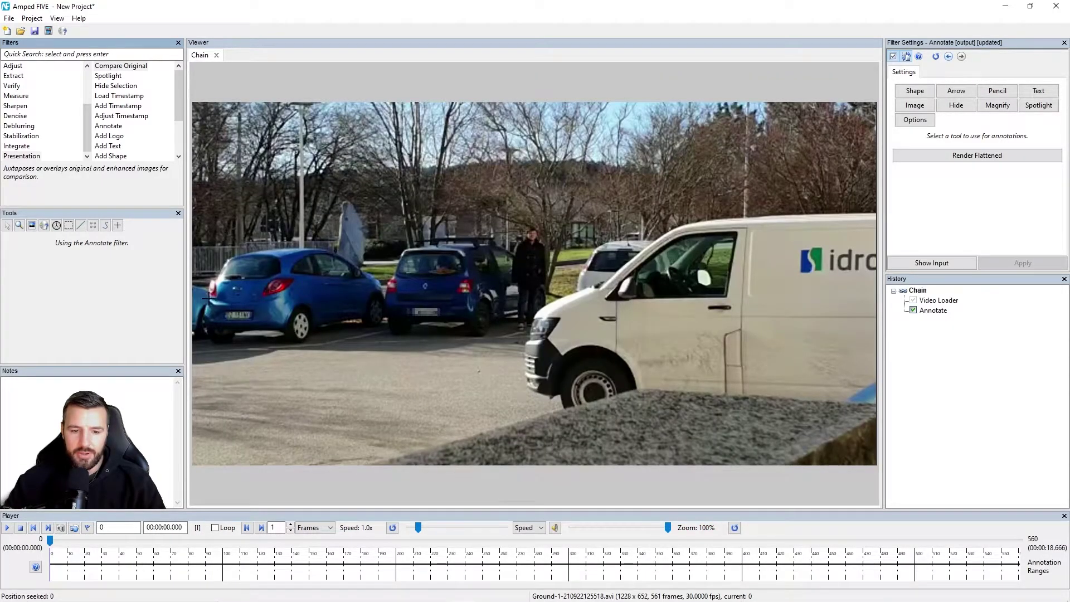
pyautogui.scroll(4, 207, 298)
pyautogui.moveTo(370, 499); pyautogui.dragTo(330, 501)
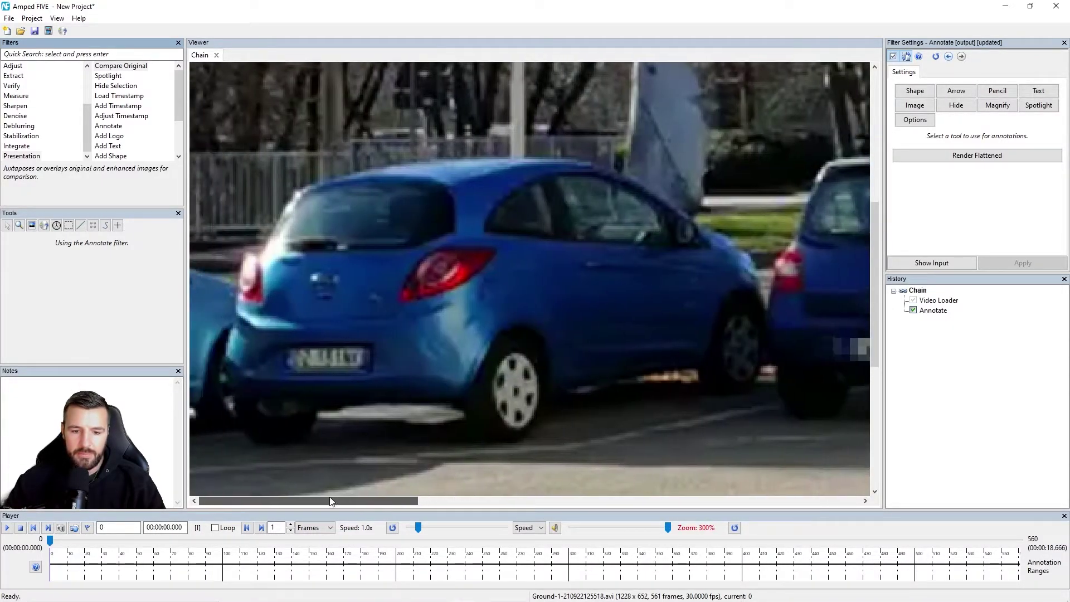
pyautogui.click(952, 105)
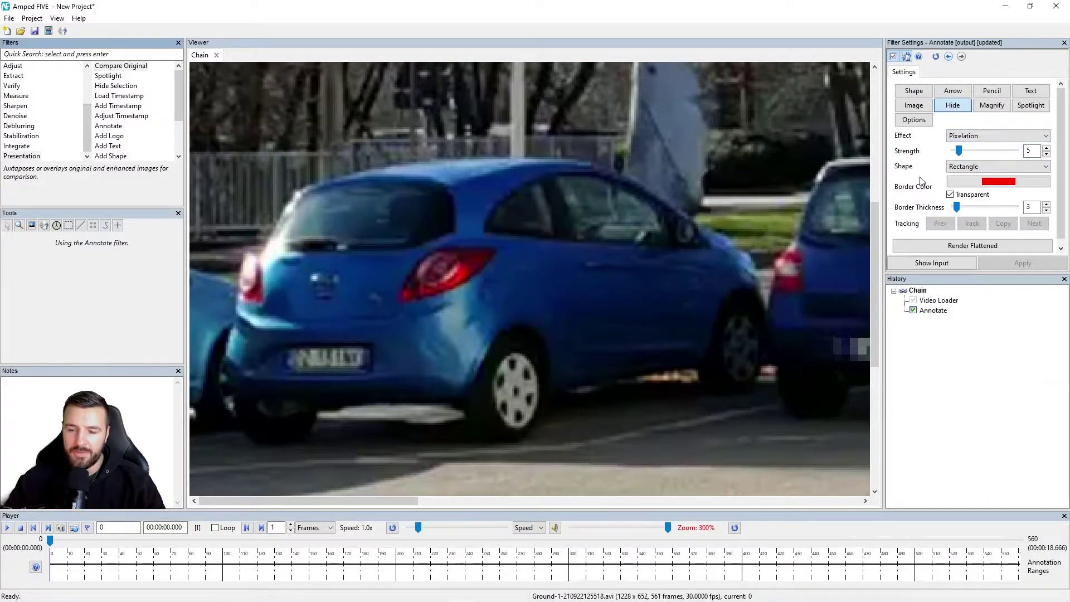
pyautogui.moveTo(288, 351)
pyautogui.mouseDown()
pyautogui.moveTo(333, 372)
pyautogui.moveTo(380, 376)
pyautogui.mouseUp()
# Set the light blue car's plate annotation for all frames and leave the Hide tool
pyautogui.rightClick(351, 355)
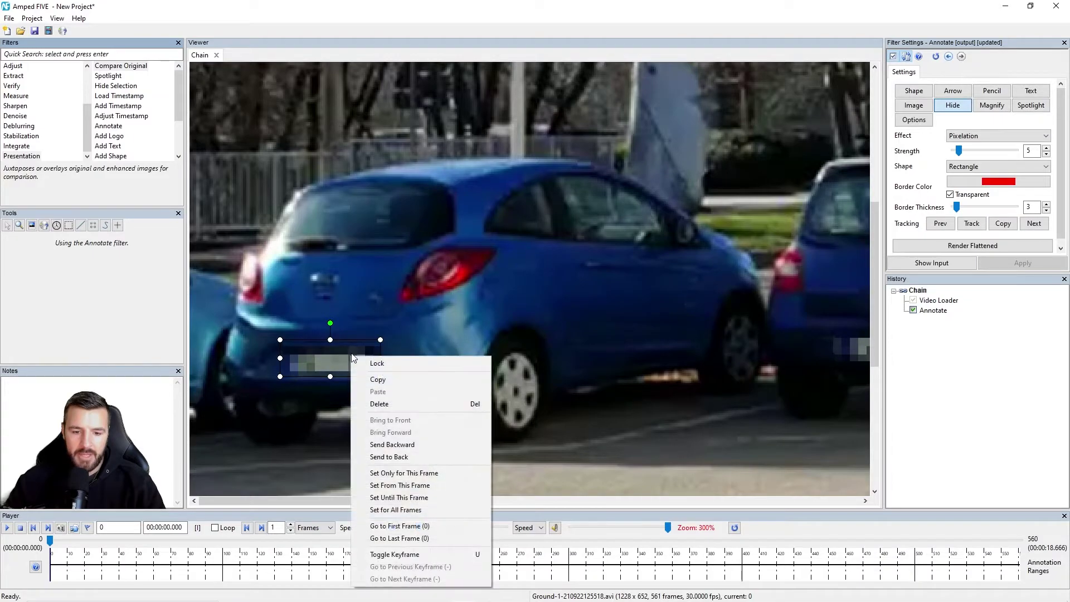
pyautogui.click(418, 510)
pyautogui.click(959, 108)
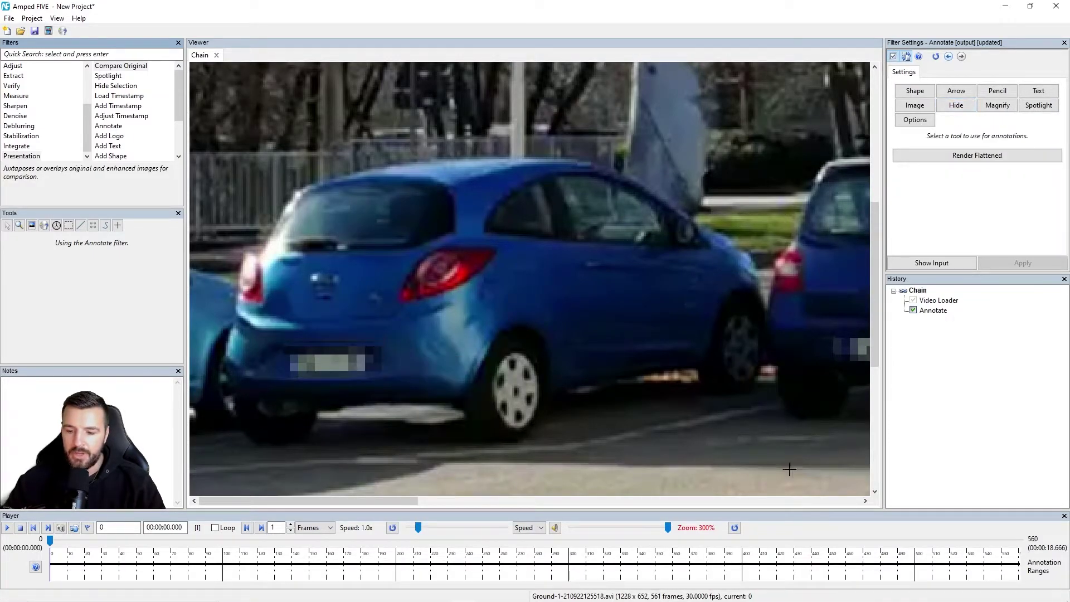
# Check the pixelation of both cars' number plates through the video and return to frame 0
pyautogui.moveTo(51, 539); pyautogui.dragTo(976, 560)
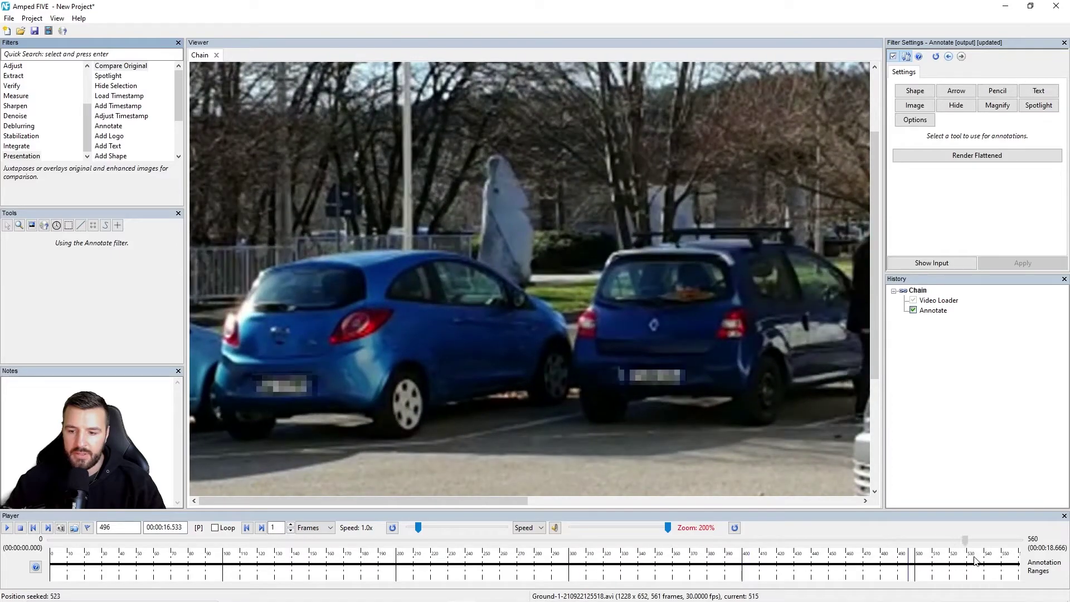
pyautogui.click(49, 528)
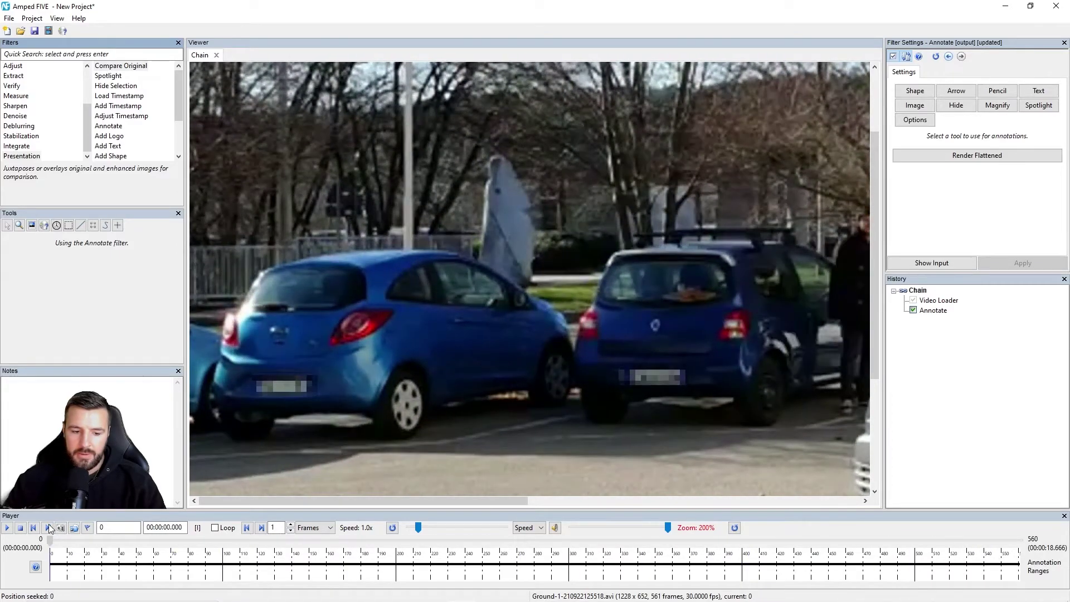
# Draw a rectangular pixelation with the Hide tool over the person standing behind the van's front, widening it to cover the surrounding area
pyautogui.hotkey('ctrl', '-')
pyautogui.hotkey('ctrl', '-')
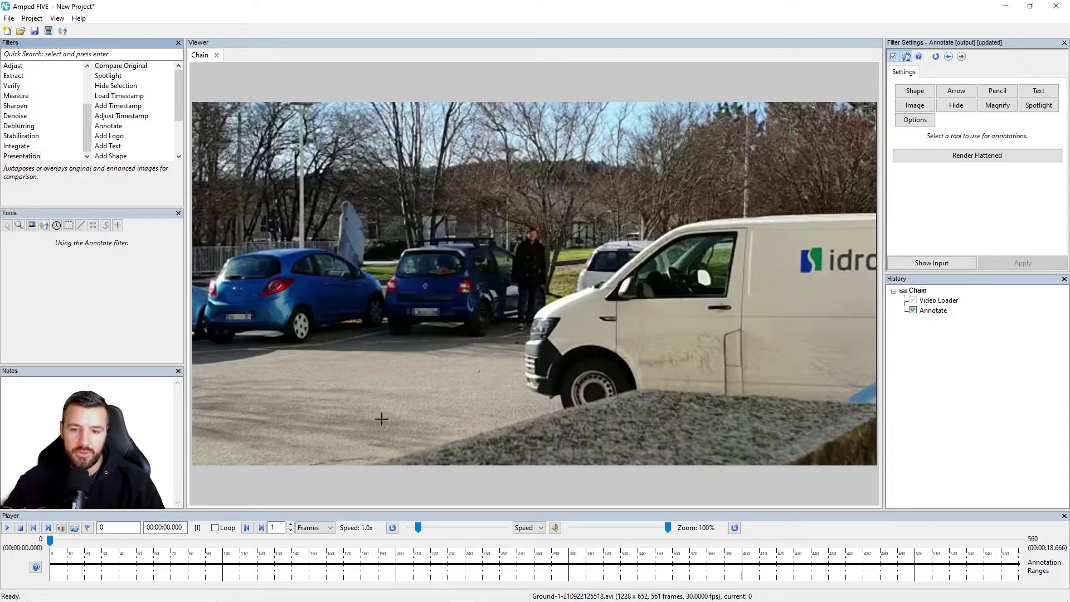
pyautogui.click(957, 105)
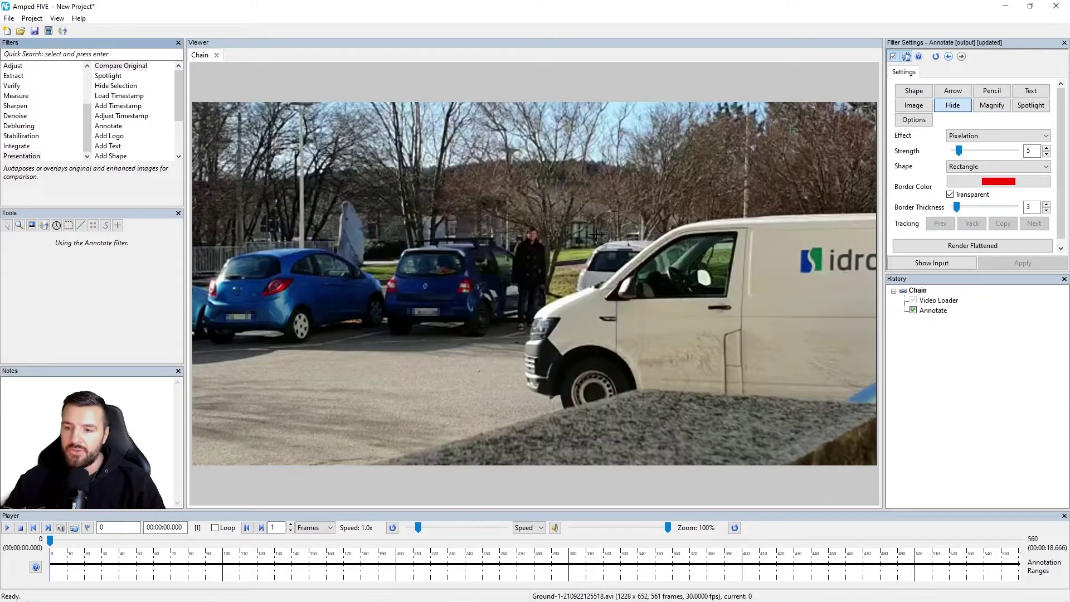
pyautogui.moveTo(499, 217); pyautogui.dragTo(556, 342)
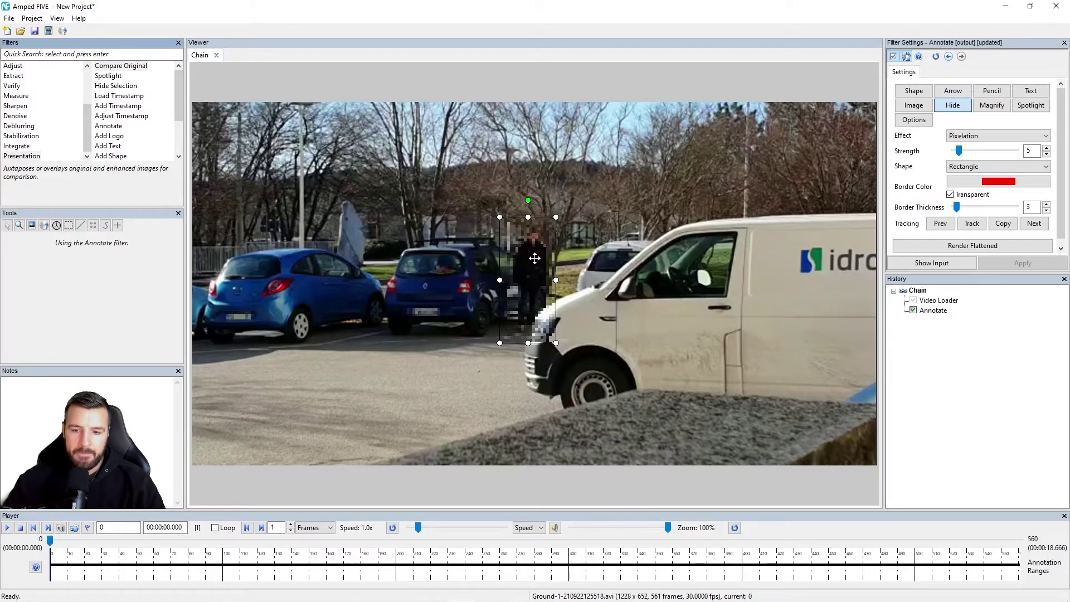
pyautogui.moveTo(556, 280); pyautogui.dragTo(564, 280)
# Set the person's pixelation for all frames, leave the Hide tool and play the video to about frame 129
pyautogui.rightClick(540, 270)
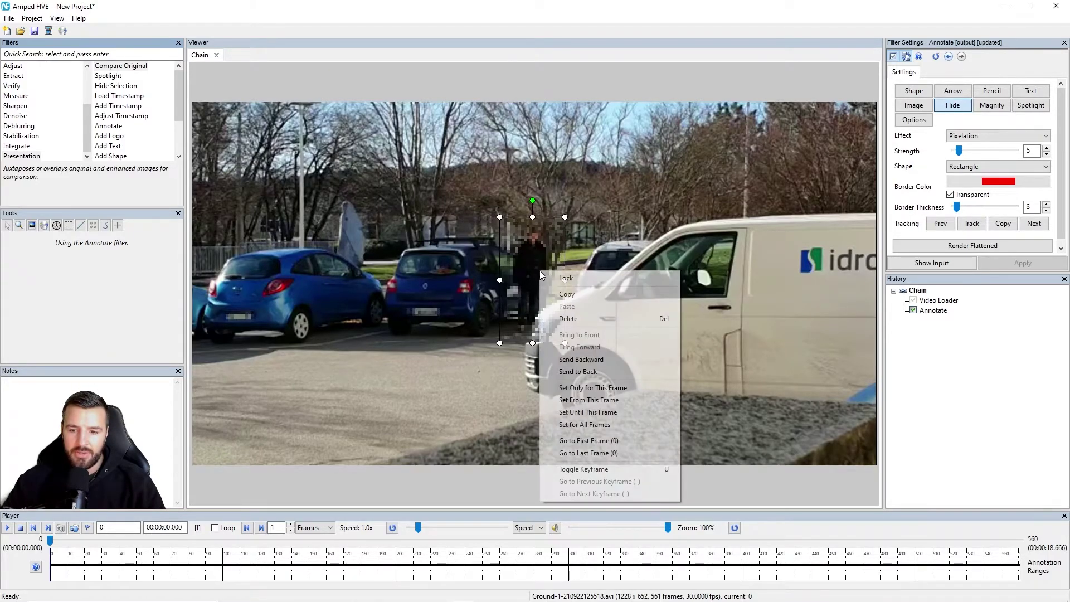
pyautogui.click(599, 425)
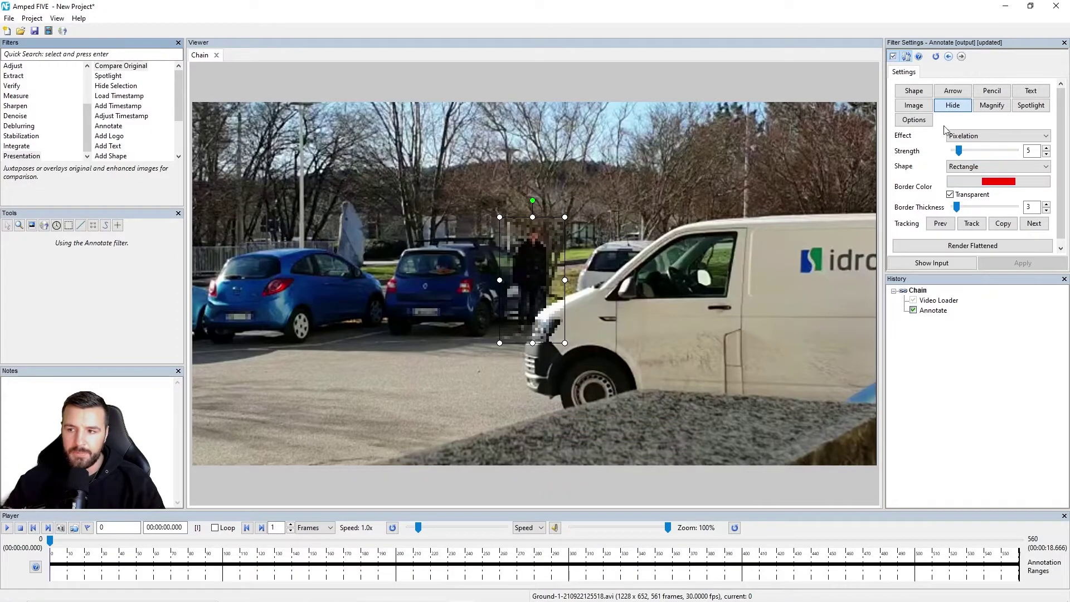
pyautogui.click(954, 106)
pyautogui.click(7, 527)
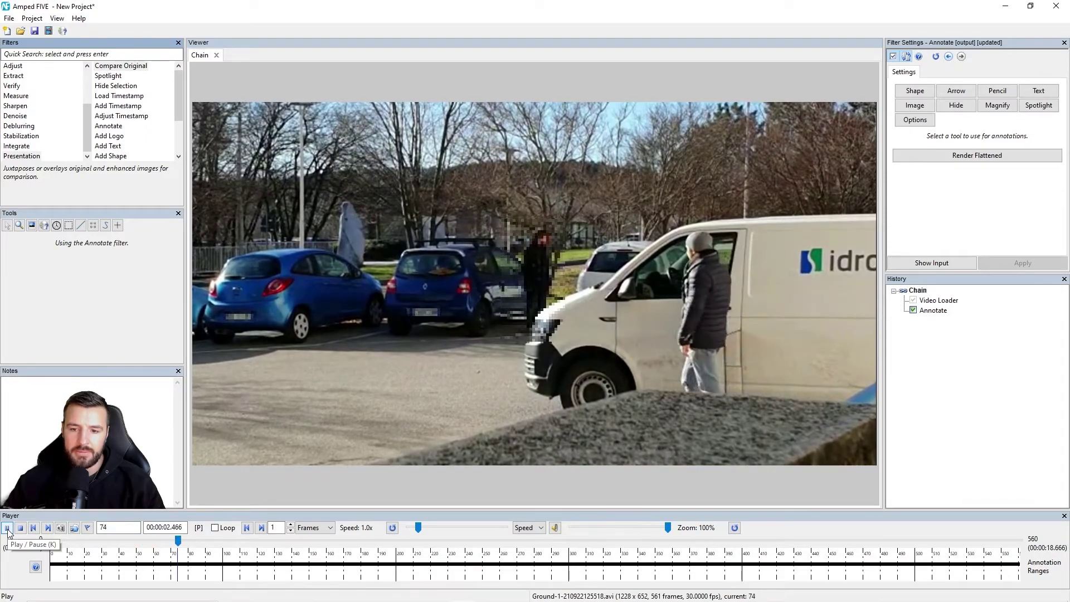
pyautogui.click(8, 528)
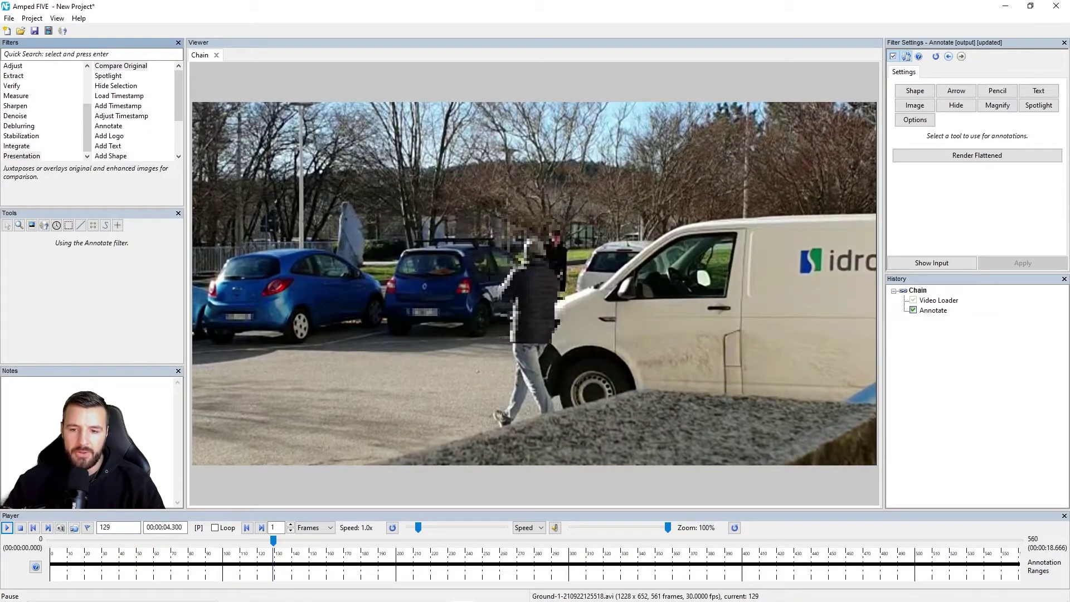
# Set the standing person's pixelation until frame 117 and leave the Hide tool
pyautogui.click(273, 541)
pyautogui.moveTo(272, 541); pyautogui.dragTo(243, 566)
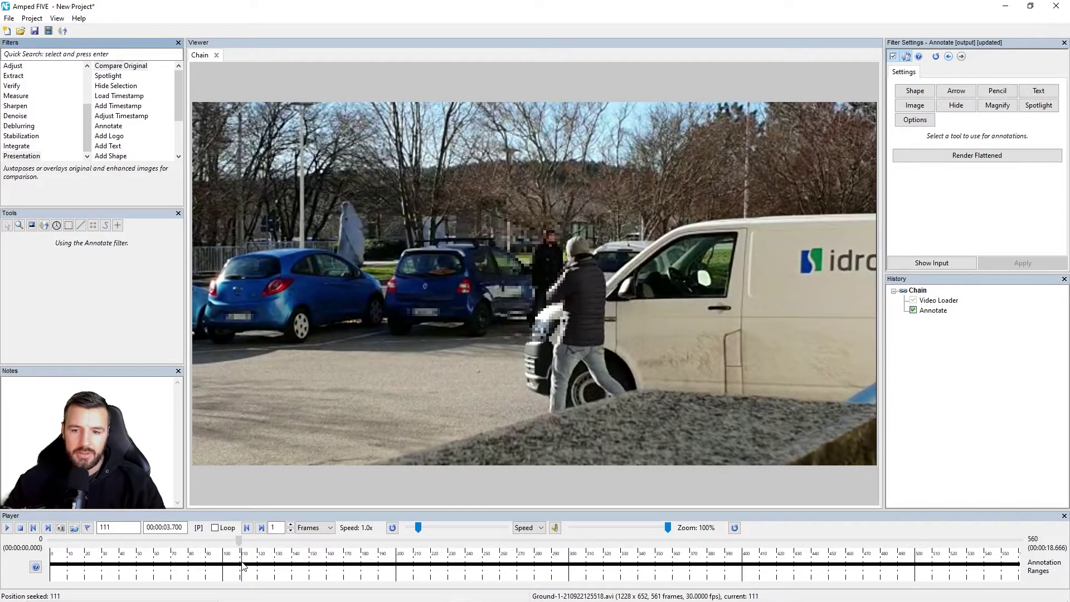
pyautogui.press('Right')
pyautogui.press('Right')
pyautogui.press('Right')
pyautogui.press('Right')
pyautogui.press('Right')
pyautogui.press('Right')
pyautogui.click(548, 262)
pyautogui.rightClick(548, 262)
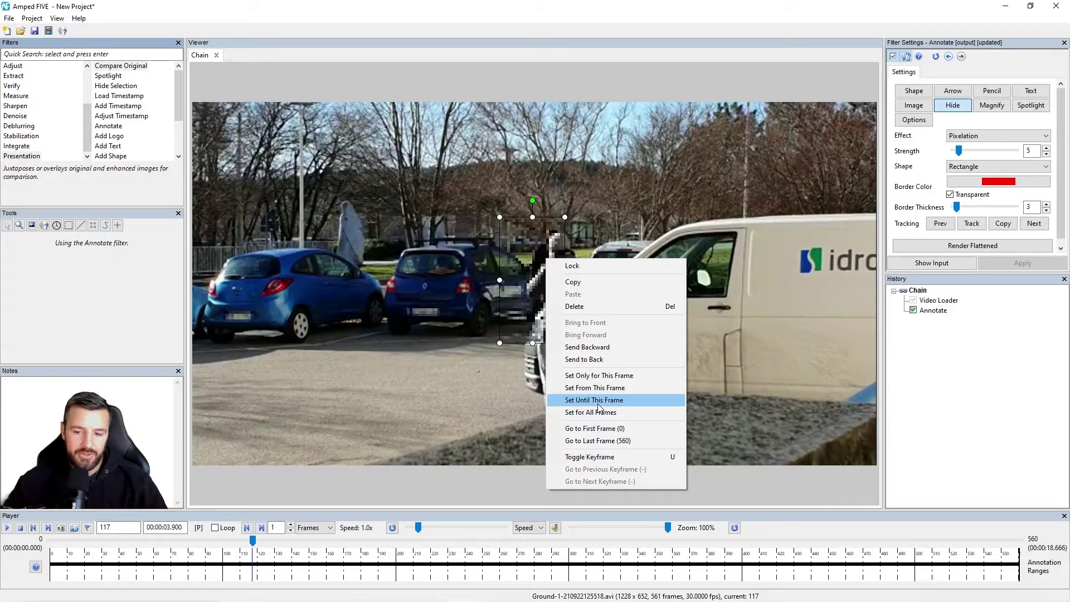
pyautogui.click(598, 405)
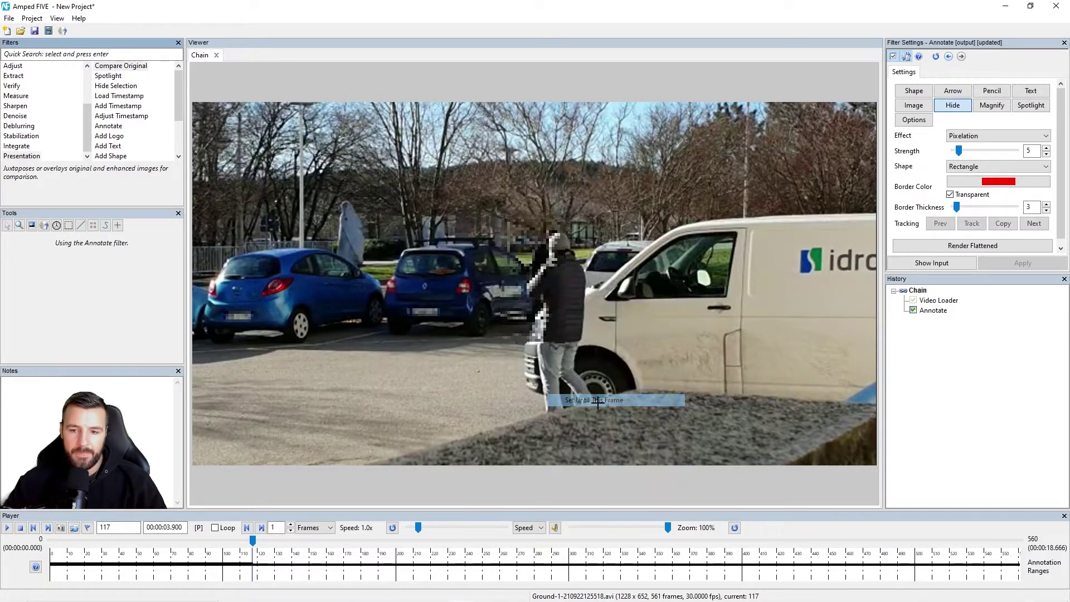
pyautogui.click(942, 111)
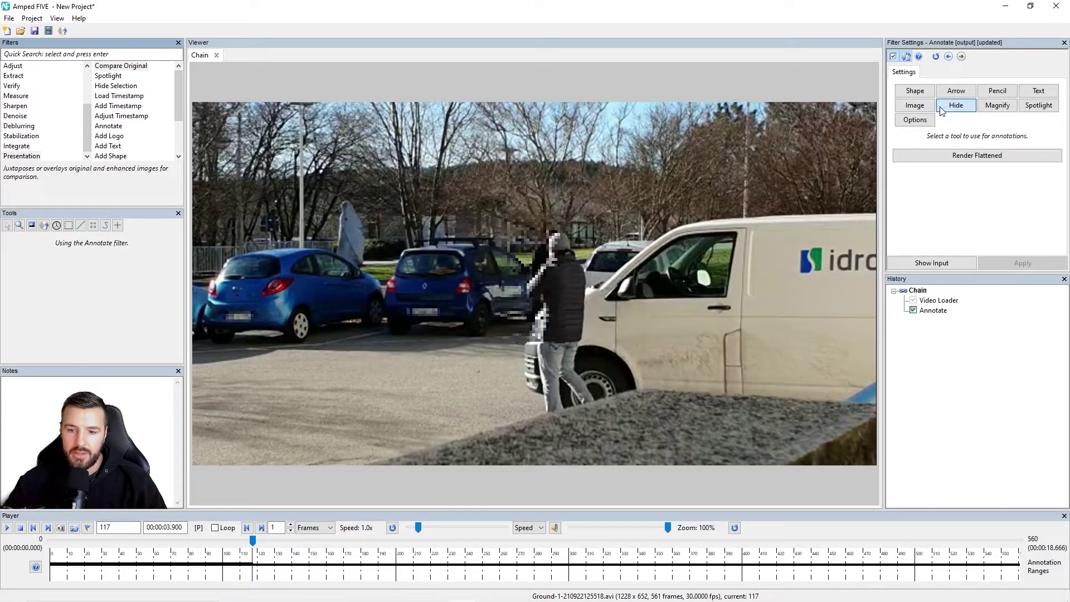
# At frame 123, draw a small rectangular pixelation over the standing person's face with the Hide tool and set it from this frame
pyautogui.moveTo(254, 543); pyautogui.dragTo(267, 544)
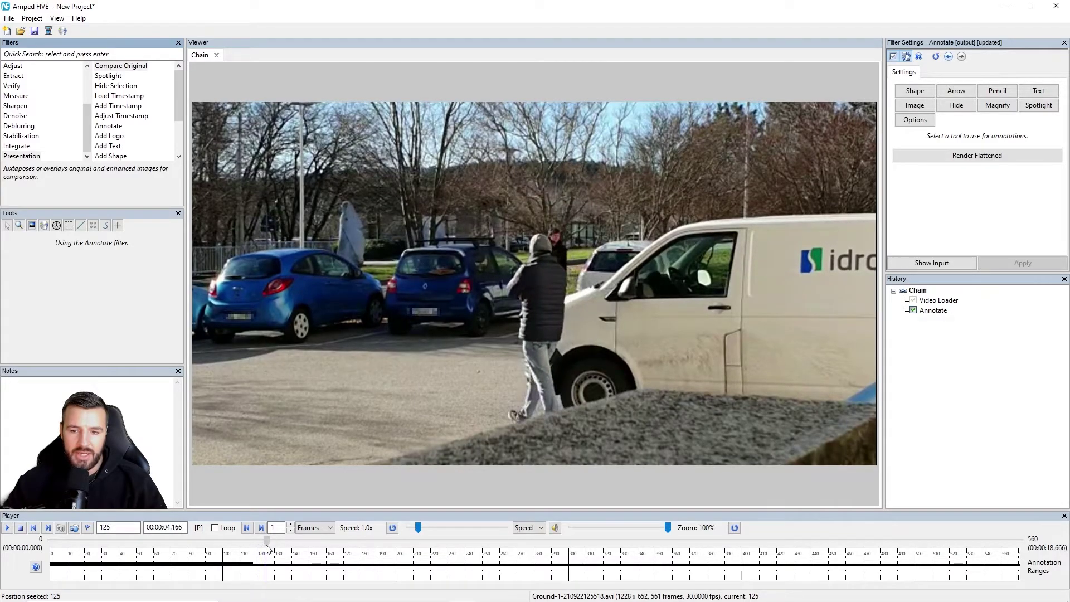
pyautogui.press('Left')
pyautogui.press('Left')
pyautogui.press('Left')
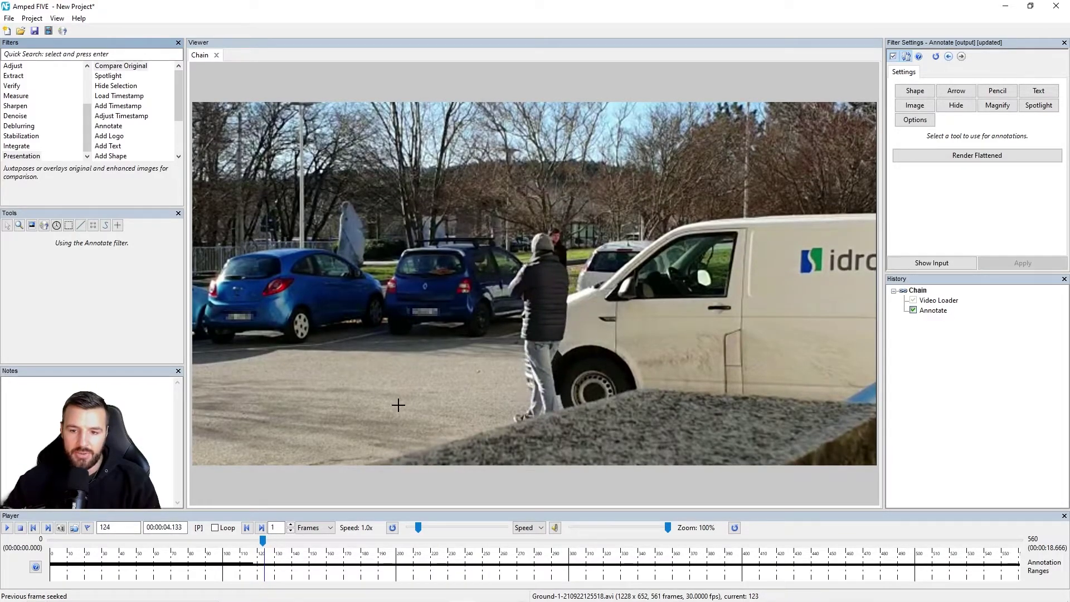
pyautogui.press('Right')
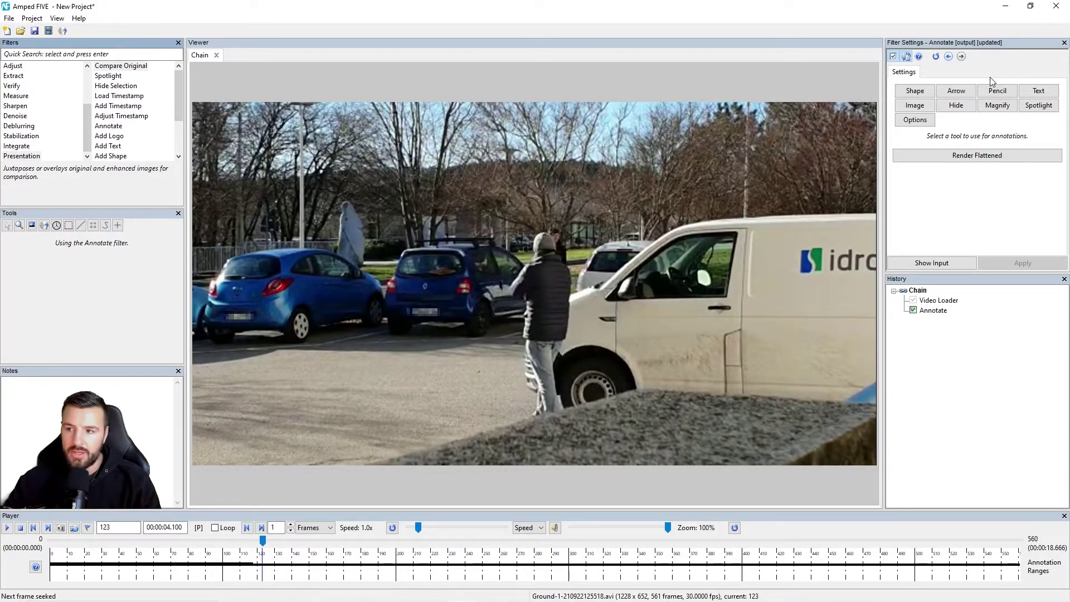
pyautogui.click(962, 109)
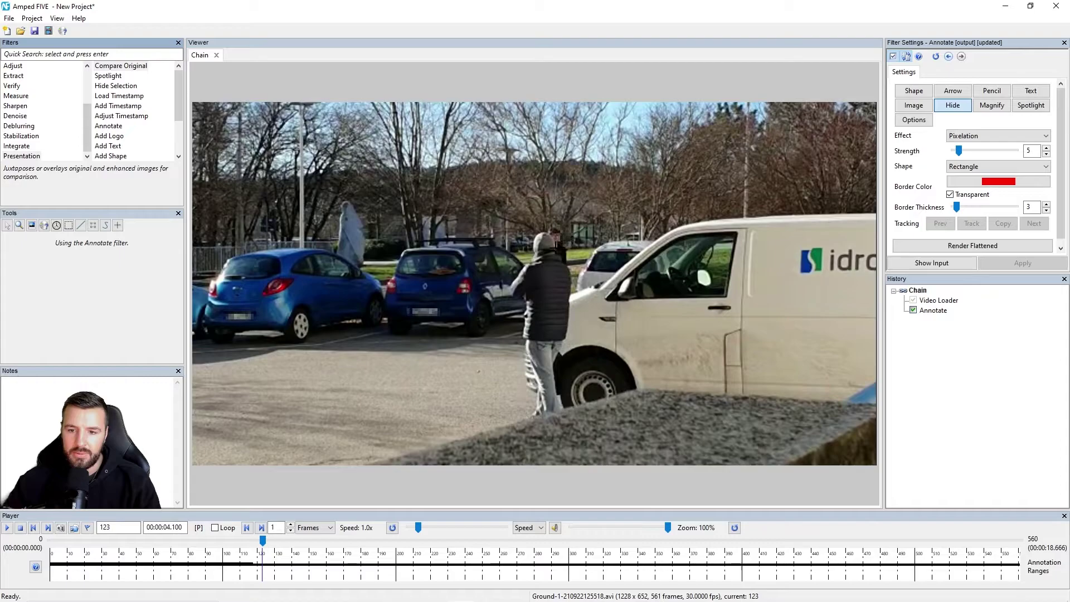
pyautogui.click(548, 256)
pyautogui.rightClick(564, 241)
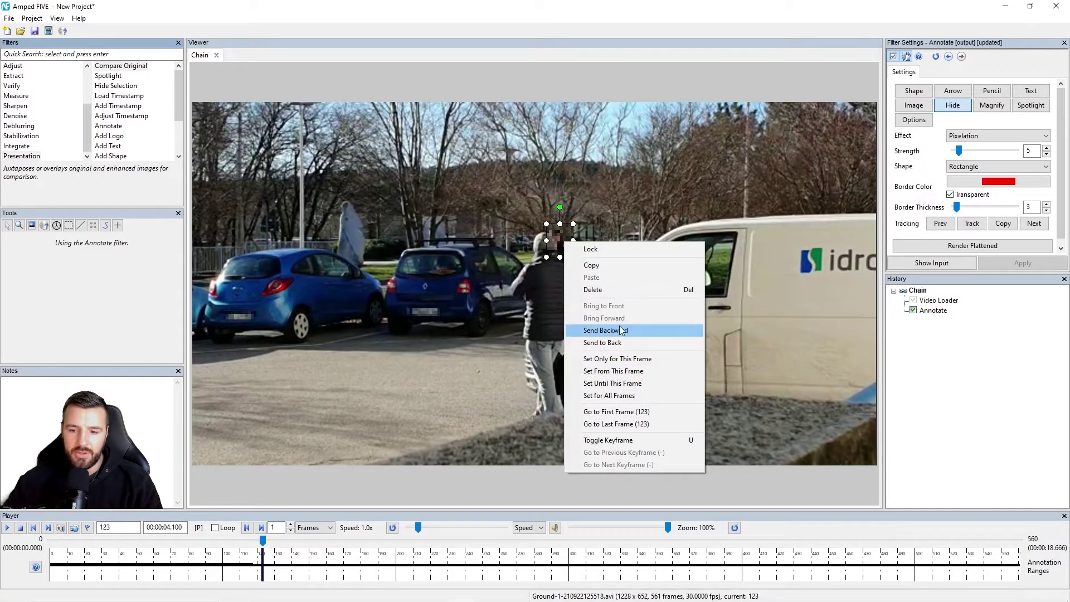
pyautogui.click(633, 373)
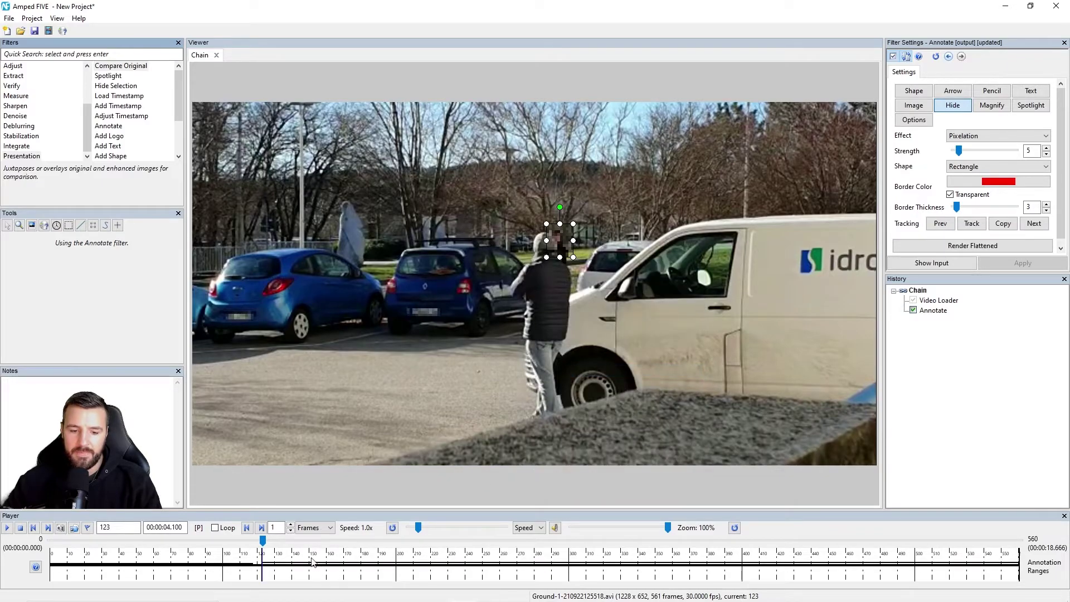
# Set the small face pixelation until frame 133 and advance to frame 134
pyautogui.press('Right')
pyautogui.press('Right')
pyautogui.press('Right')
pyautogui.press('Right')
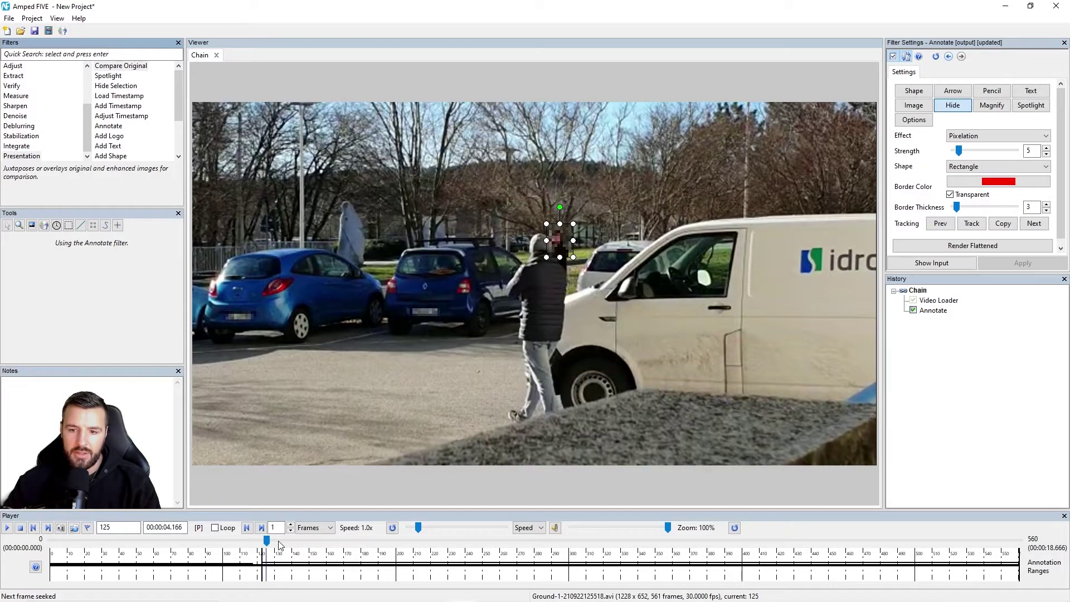
pyautogui.press('Right')
pyautogui.press('Right')
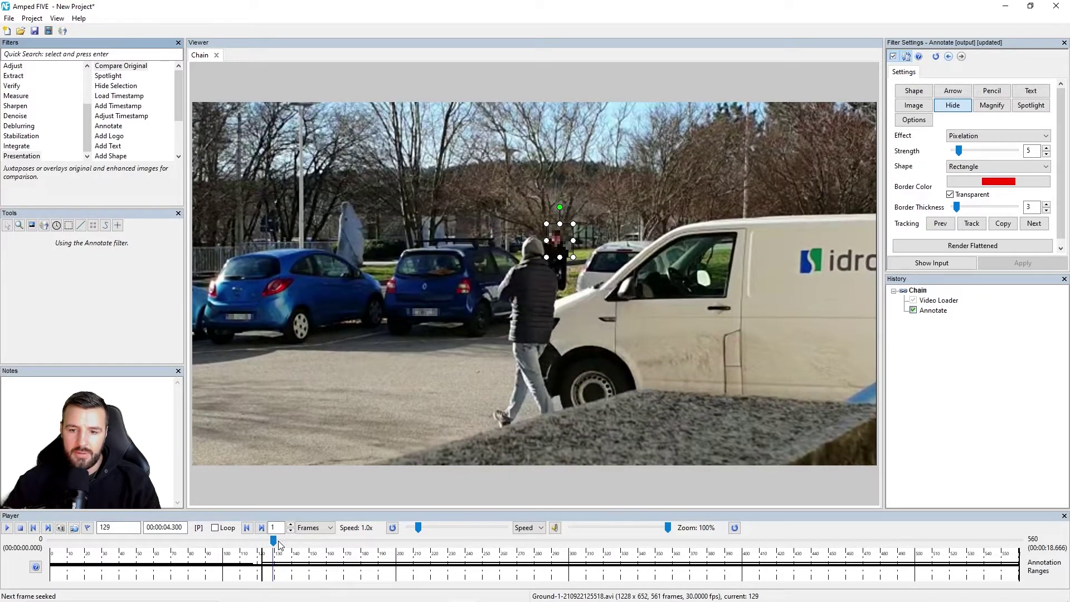
pyautogui.press('Right')
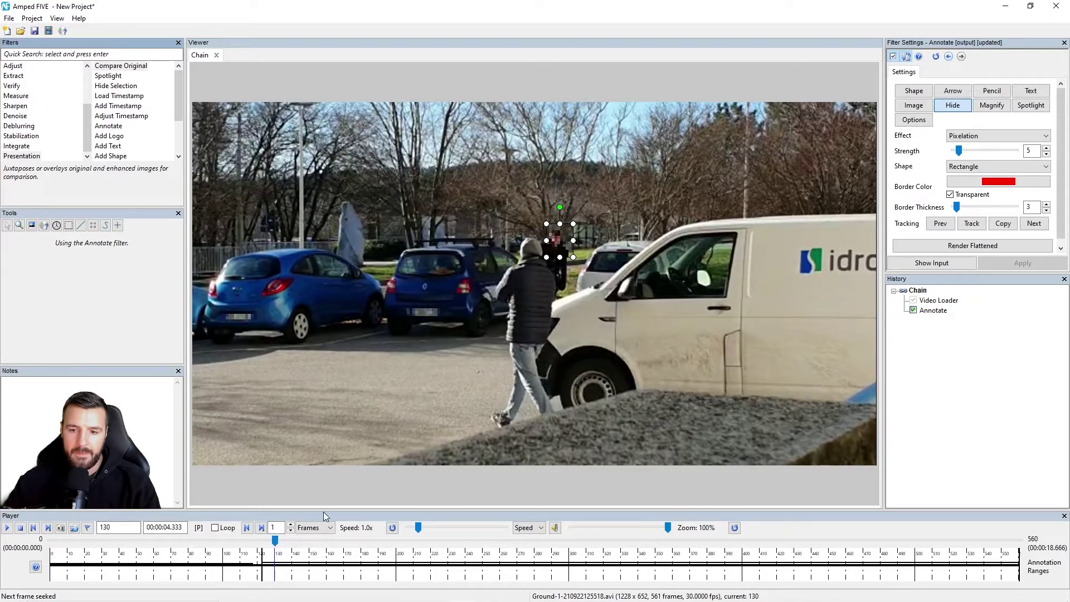
pyautogui.press('Right')
pyautogui.press('Right')
pyautogui.press('Right')
pyautogui.rightClick(557, 239)
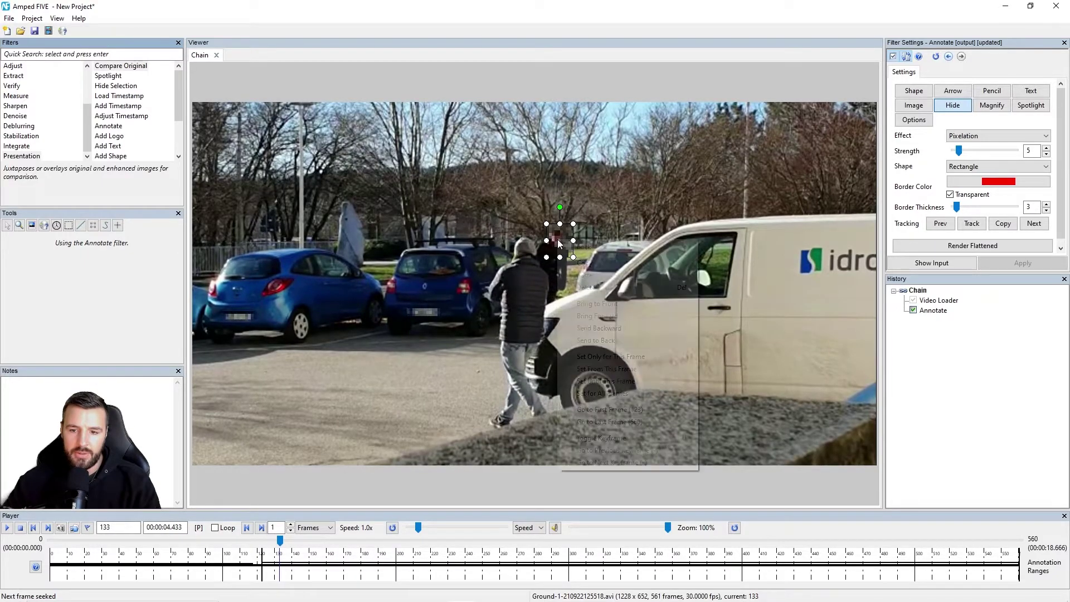
pyautogui.click(617, 381)
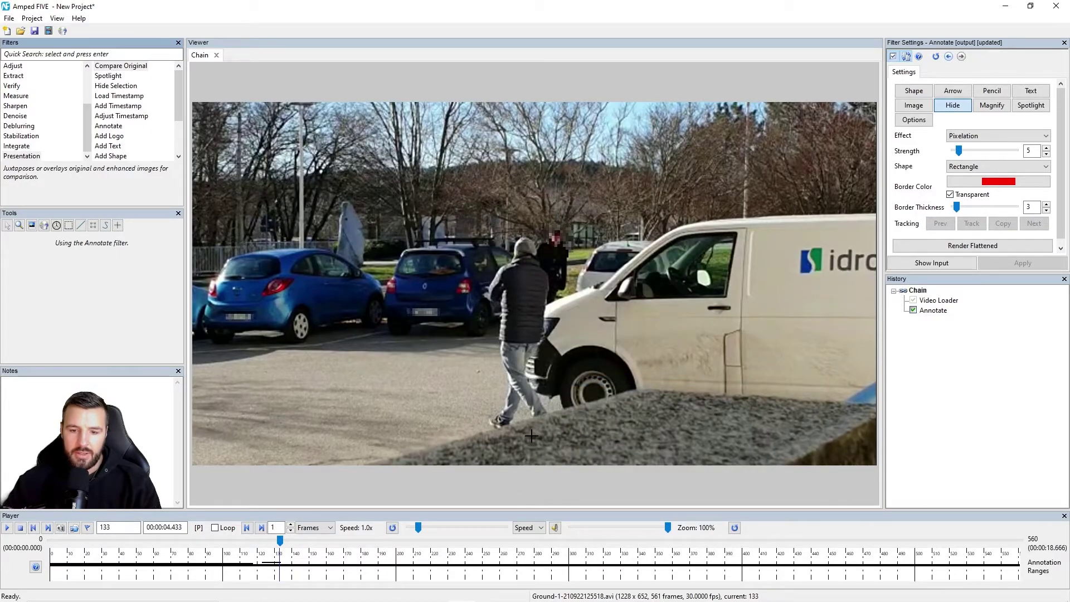
pyautogui.press('Right')
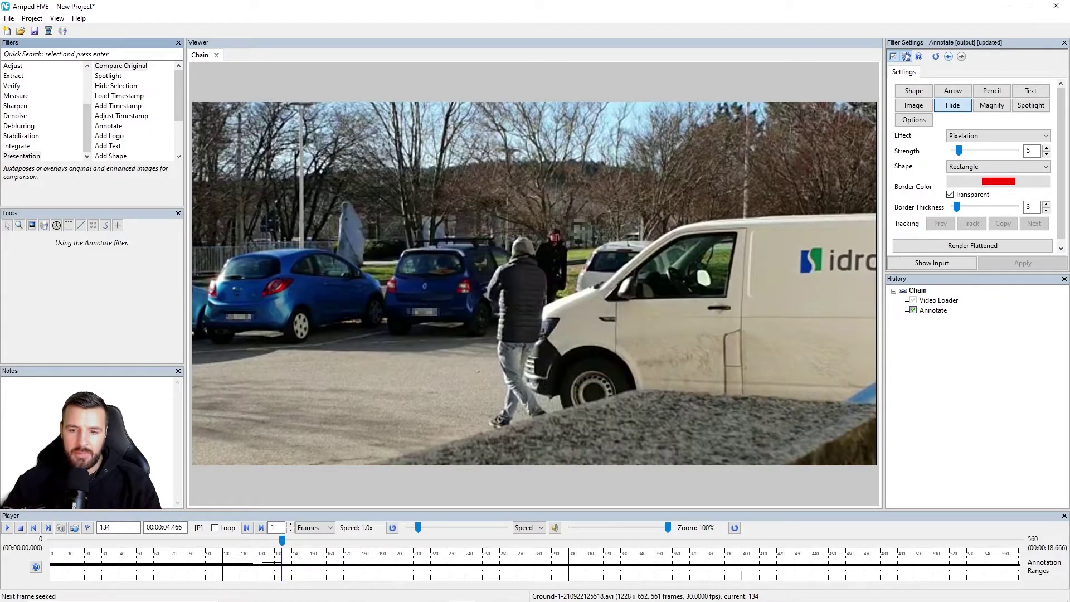
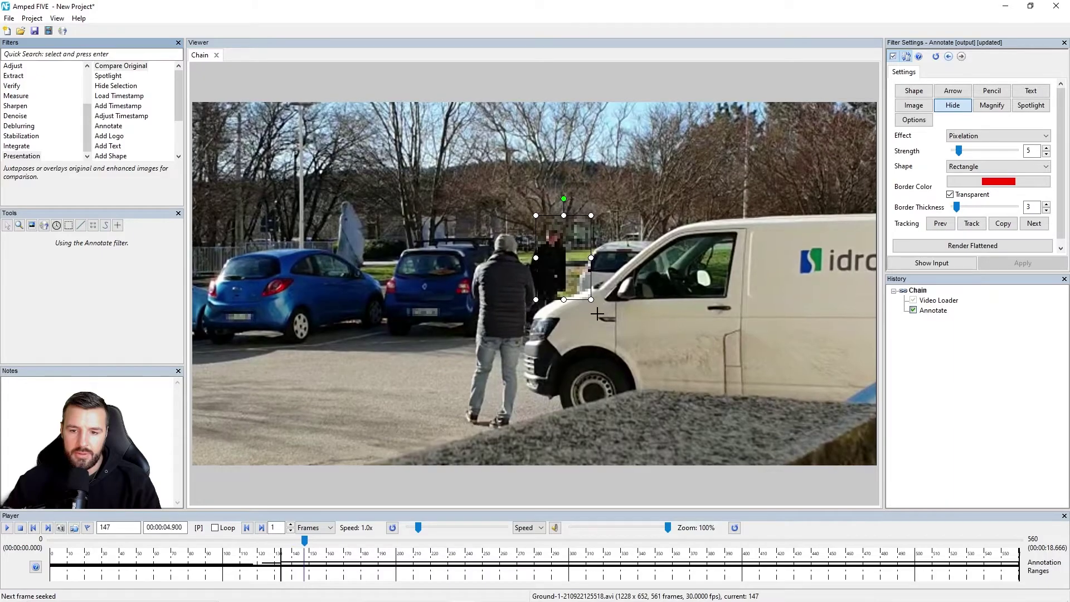
# Check the larger rectangle's coverage of the standing person frame by frame and set that pixelation until frame 146
pyautogui.press('Right')
pyautogui.press('Right')
pyautogui.press('Right')
pyautogui.press('Right')
pyautogui.press('Right')
pyautogui.press('Right')
pyautogui.press('Right')
pyautogui.press('Right')
pyautogui.press('Right')
pyautogui.press('Right')
pyautogui.press('Right')
pyautogui.press('Right')
pyautogui.press('Right')
pyautogui.press('Right')
pyautogui.press('Right')
pyautogui.press('Right')
pyautogui.press('Right')
pyautogui.press('Right')
pyautogui.press('Right')
pyautogui.press('Right')
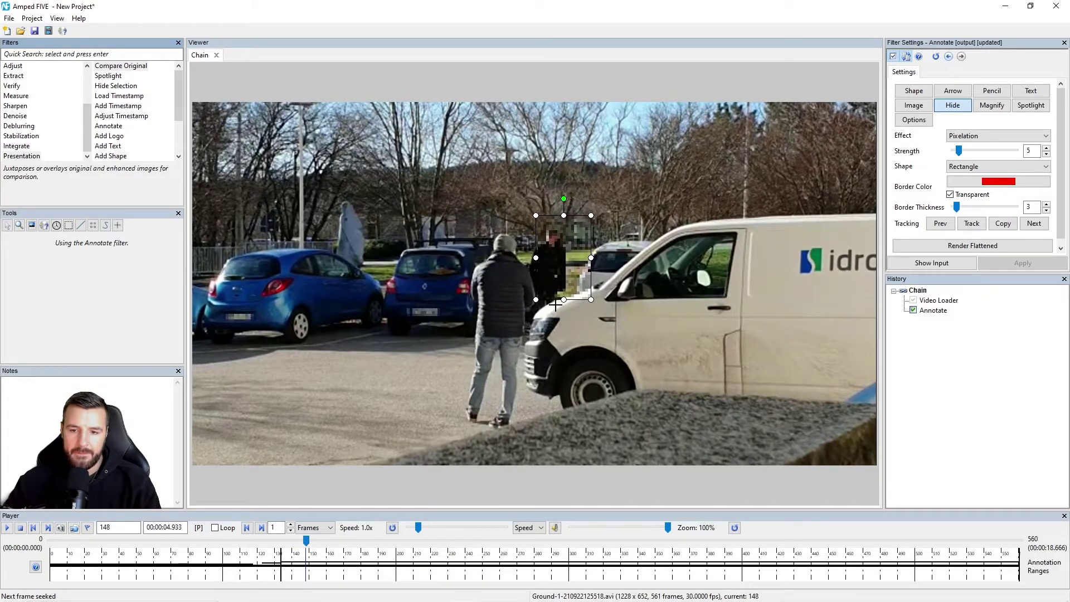
pyautogui.press('Left')
pyautogui.press('Left')
pyautogui.press('Left')
pyautogui.press('Left')
pyautogui.press('Left')
pyautogui.press('Left')
pyautogui.press('Left')
pyautogui.press('Left')
pyautogui.press('Left')
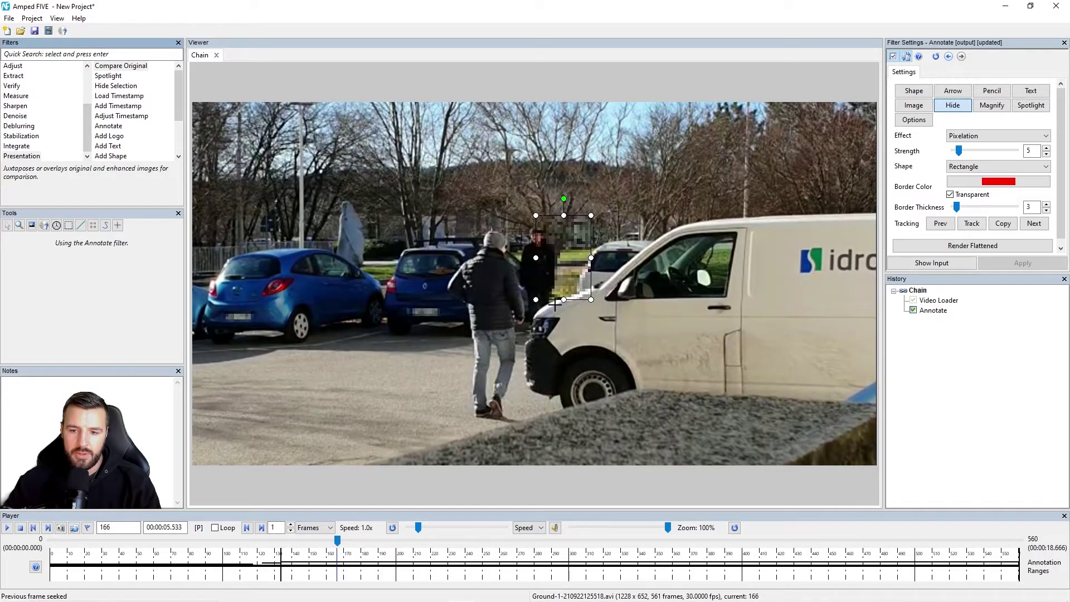
pyautogui.press('Left')
pyautogui.press('Left')
pyautogui.press('Left')
pyautogui.press('Left')
pyautogui.press('Left')
pyautogui.press('Left')
pyautogui.press('Left')
pyautogui.press('Left')
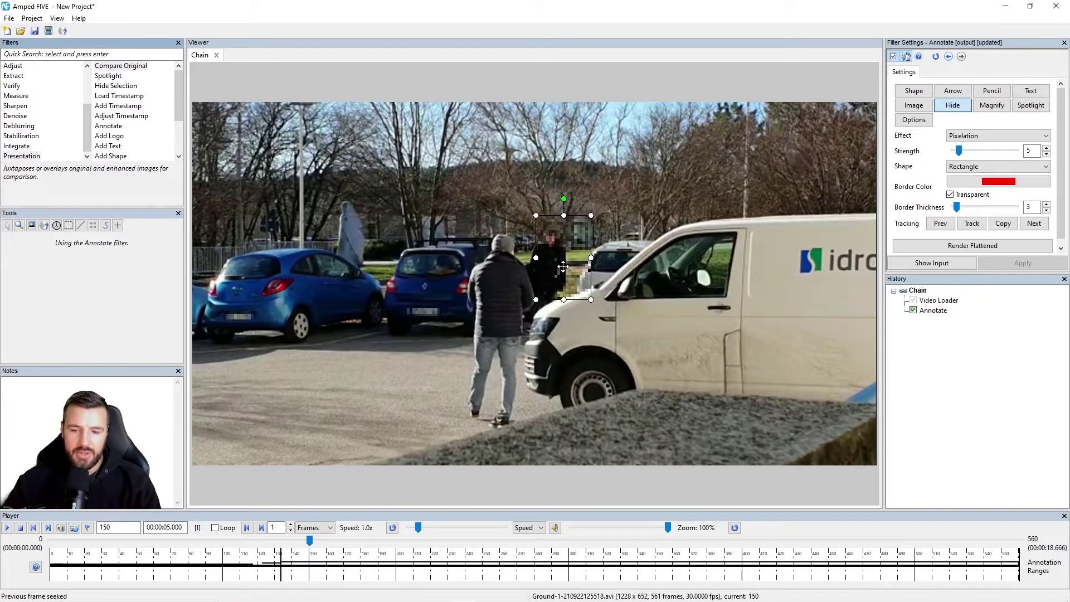
pyautogui.press('Left')
pyautogui.press('Left')
pyautogui.press('Left')
pyautogui.press('Left')
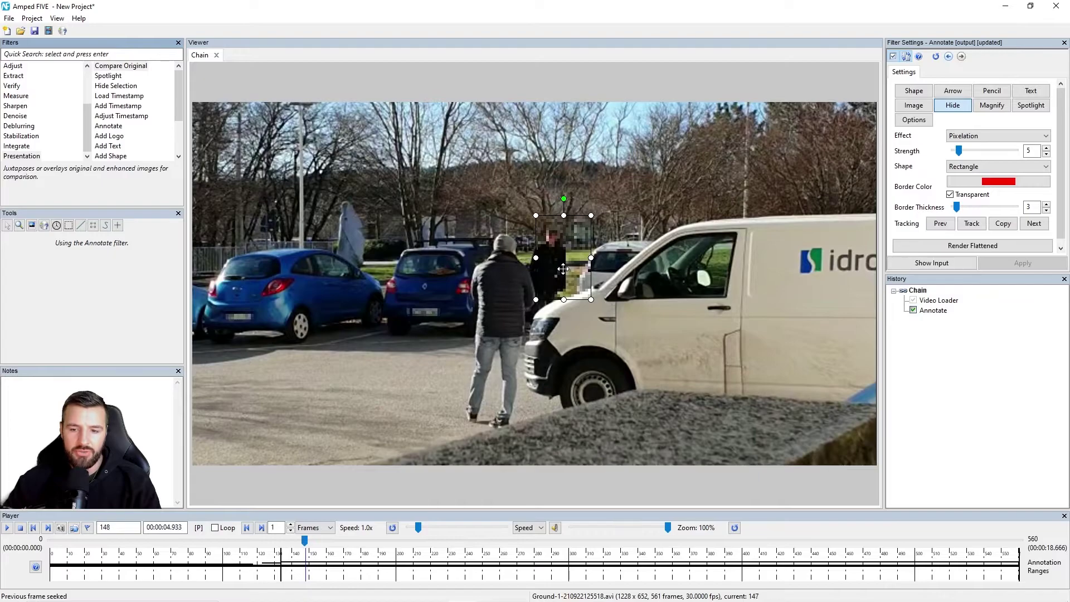
pyautogui.rightClick(563, 269)
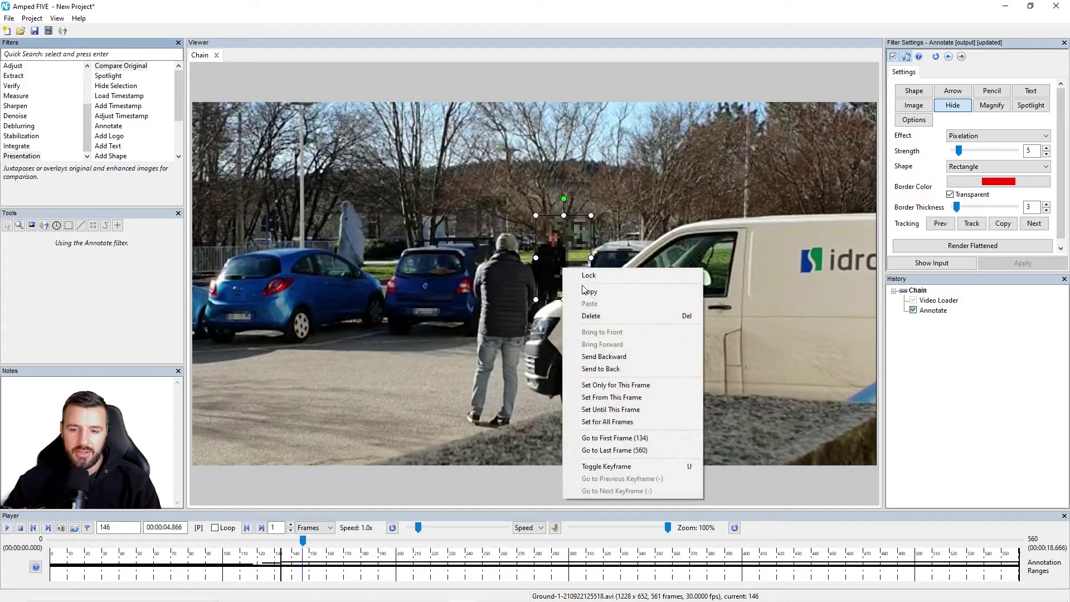
pyautogui.click(637, 411)
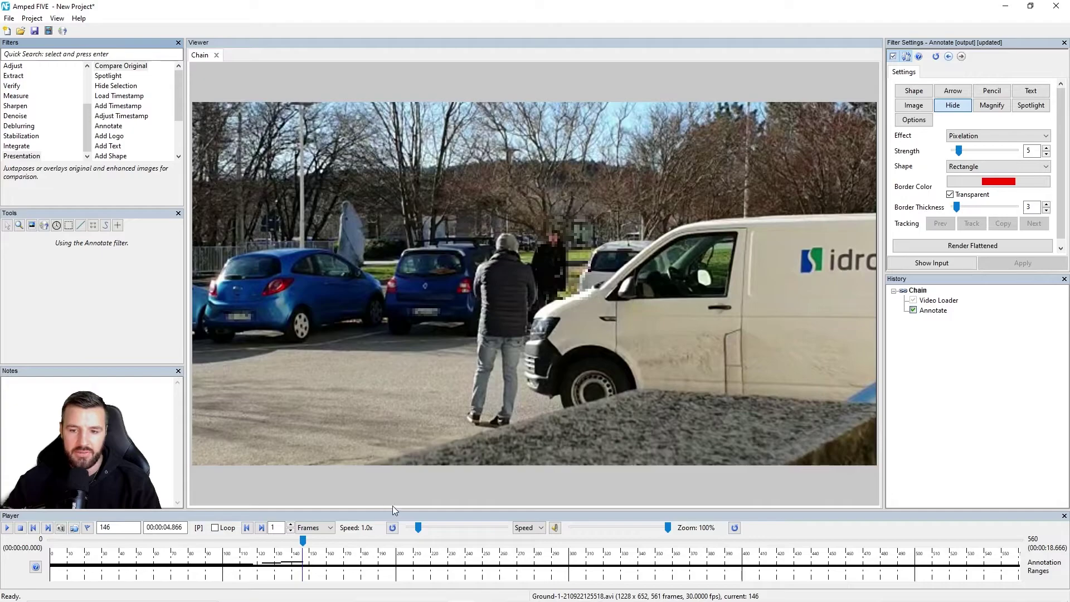
# At frame 147, draw another rectangular pixelation over the standing person and set it from this frame
pyautogui.press('Right')
pyautogui.moveTo(582, 231); pyautogui.dragTo(526, 307)
pyautogui.rightClick(559, 270)
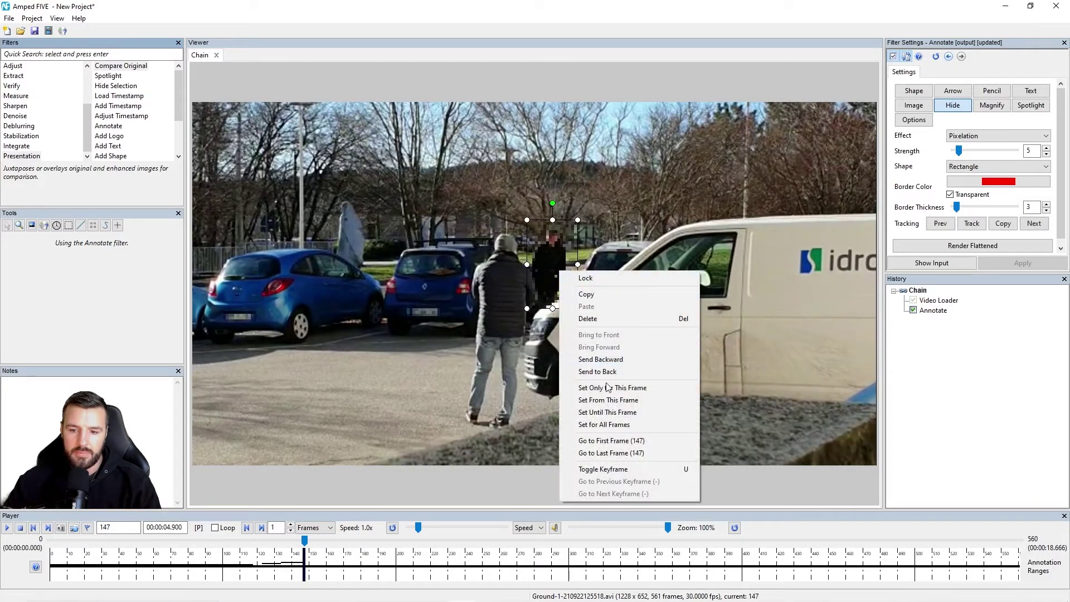
pyautogui.click(607, 399)
# Check the rectangle's coverage of the standing person frame by frame from frame 147 and set that pixelation until frame 183
pyautogui.press('Right')
pyautogui.press('Right')
pyautogui.press('Right')
pyautogui.press('Right')
pyautogui.press('Right')
pyautogui.press('Right')
pyautogui.press('Right')
pyautogui.press('Right')
pyautogui.press('Right')
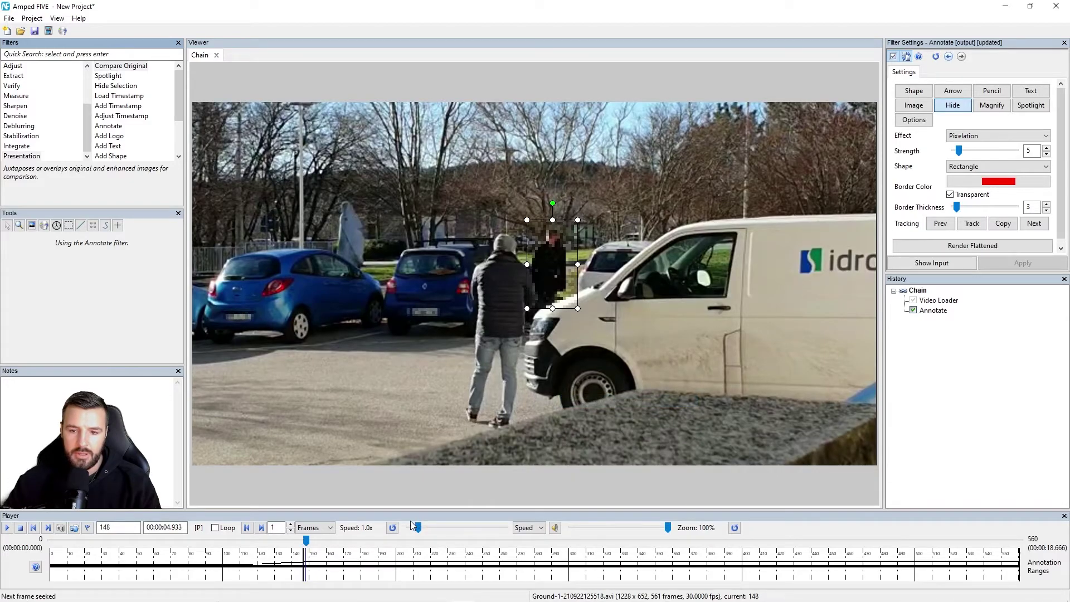
pyautogui.press('Right')
pyautogui.press('Right')
pyautogui.press('Right')
pyautogui.press('Right')
pyautogui.press('Right')
pyautogui.press('Right')
pyautogui.press('Right')
pyautogui.press('Right')
pyautogui.press('Right')
pyautogui.press('Right')
pyautogui.press('Right')
pyautogui.press('Right')
pyautogui.press('Right')
pyautogui.press('Right')
pyautogui.press('Right')
pyautogui.press('Right')
pyautogui.press('Right')
pyautogui.press('Right')
pyautogui.press('Right')
pyautogui.press('Right')
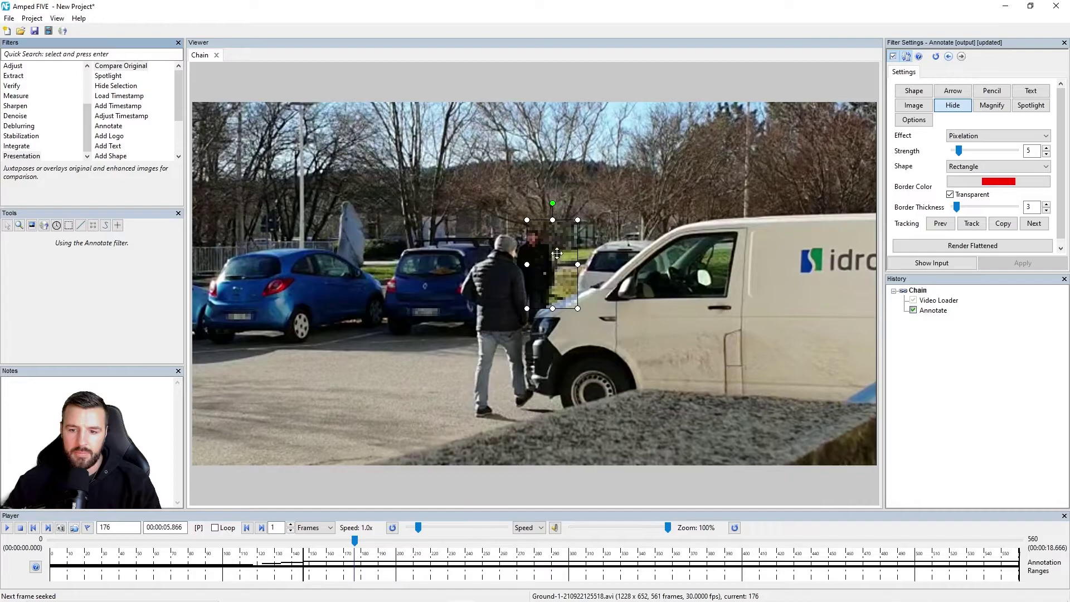
pyautogui.rightClick(557, 254)
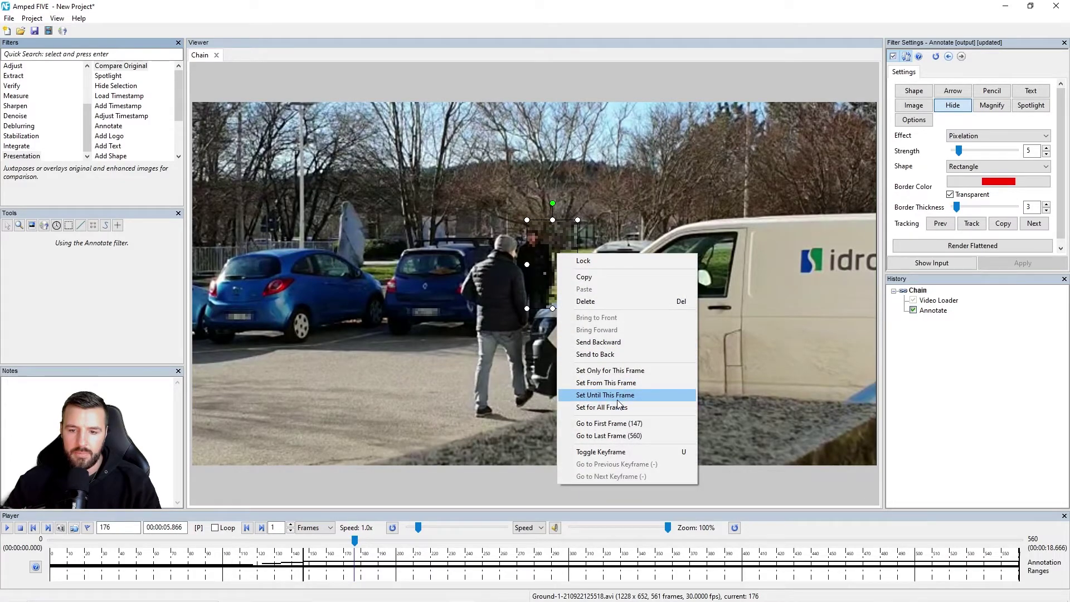
pyautogui.click(618, 407)
pyautogui.press('Right')
pyautogui.press('Right')
pyautogui.press('Right')
pyautogui.press('Right')
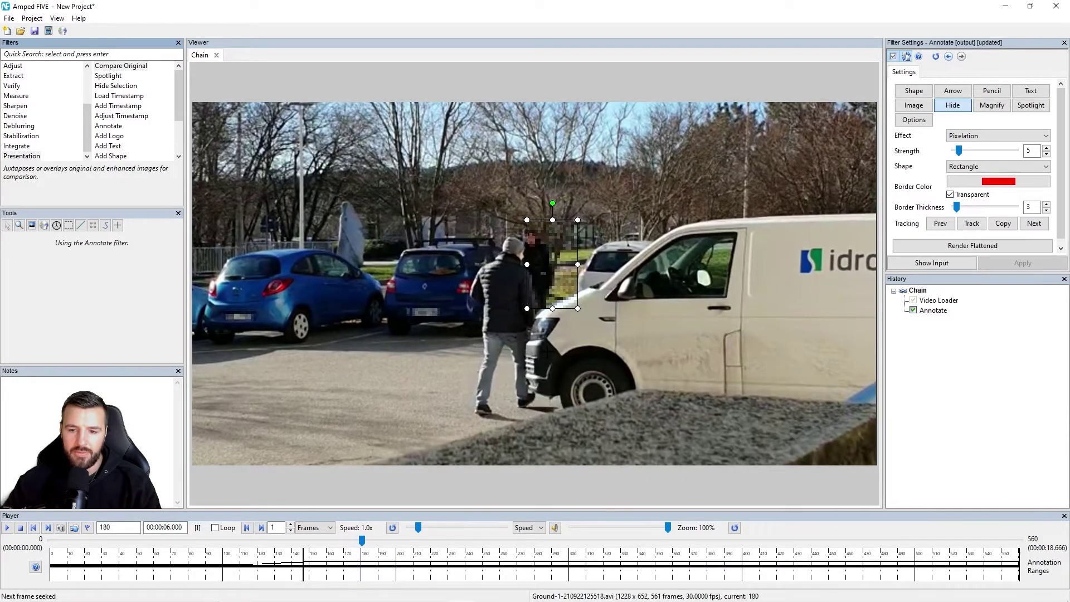
pyautogui.press('Right')
pyautogui.press('Right')
pyautogui.press('Right')
pyautogui.rightClick(546, 265)
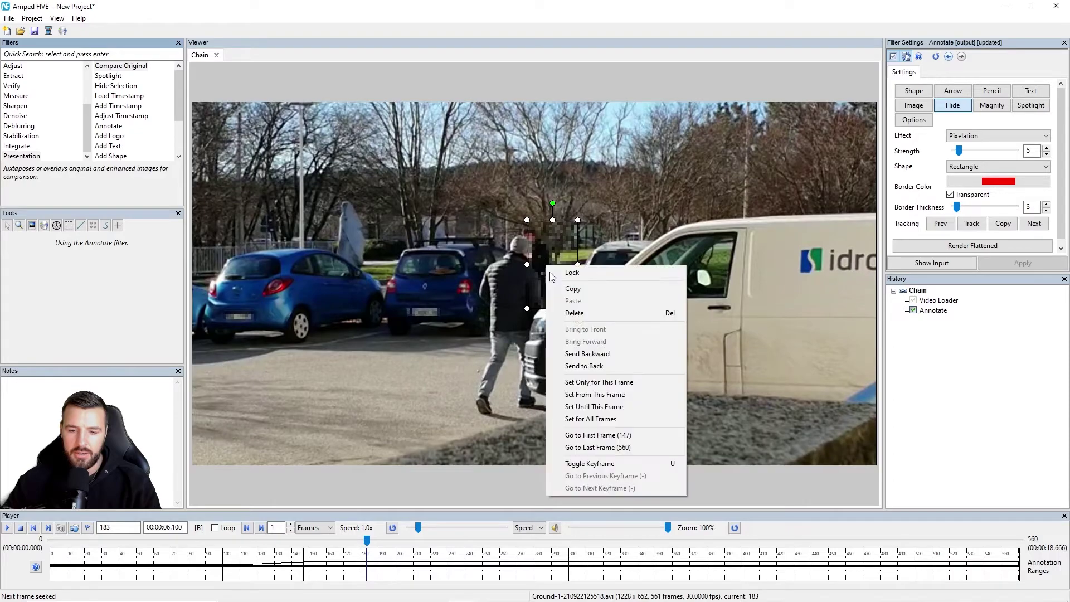
pyautogui.click(611, 407)
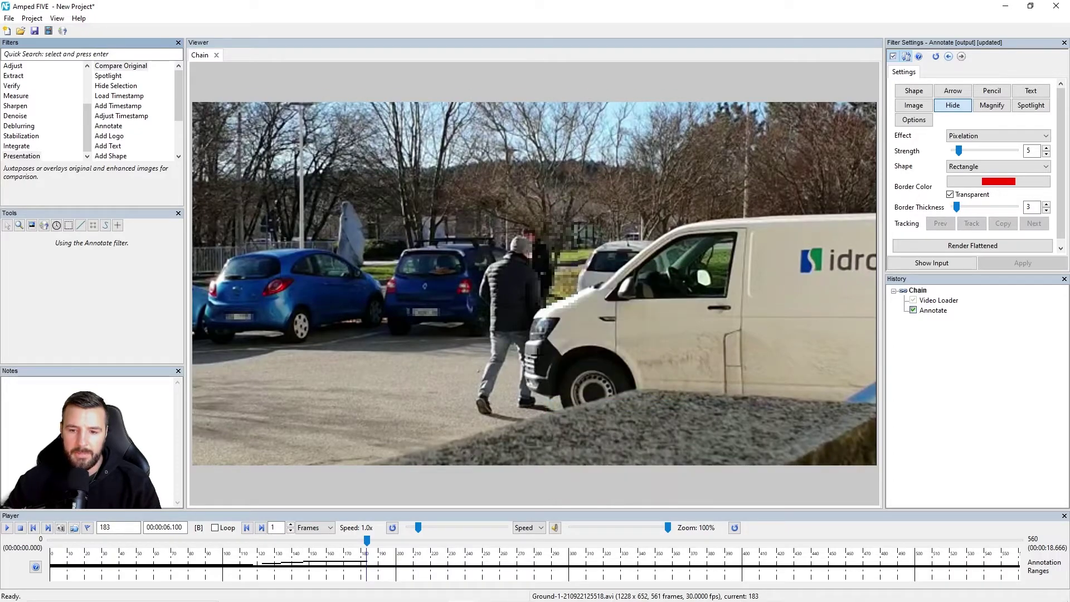
# At frame 195, draw a small rectangular pixelation over the standing person's face and set it from this frame
pyautogui.press('Right')
pyautogui.press('Right')
pyautogui.press('Right')
pyautogui.press('Right')
pyautogui.press('Right')
pyautogui.press('Right')
pyautogui.press('Right')
pyautogui.press('Right')
pyautogui.press('Right')
pyautogui.press('Right')
pyautogui.press('Right')
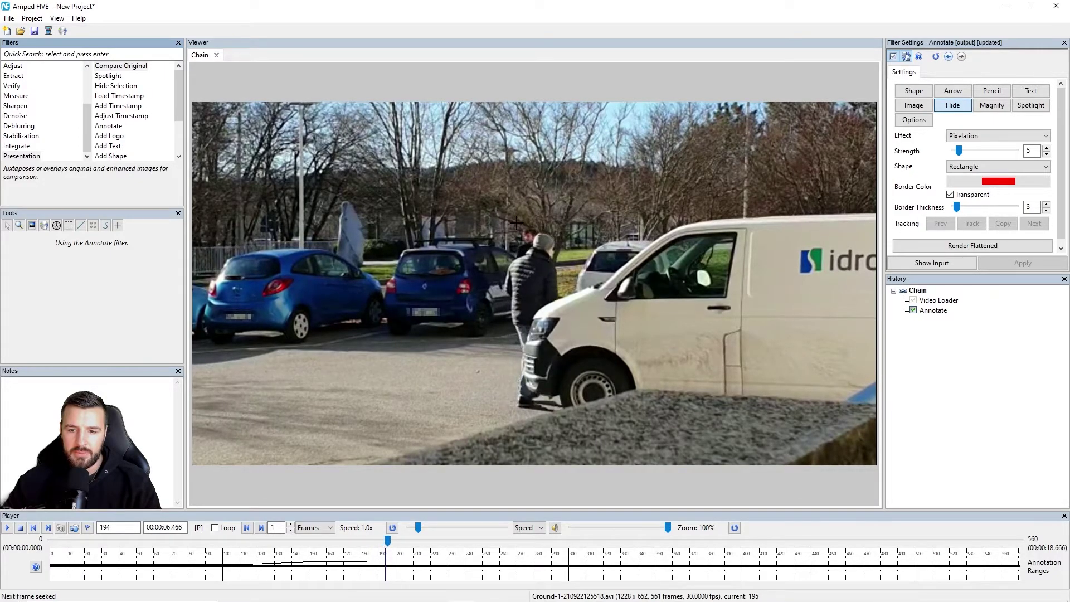
pyautogui.press('Right')
pyautogui.moveTo(534, 249)
pyautogui.mouseDown()
pyautogui.moveTo(557, 335)
pyautogui.moveTo(539, 260)
pyautogui.mouseUp()
pyautogui.rightClick(525, 235)
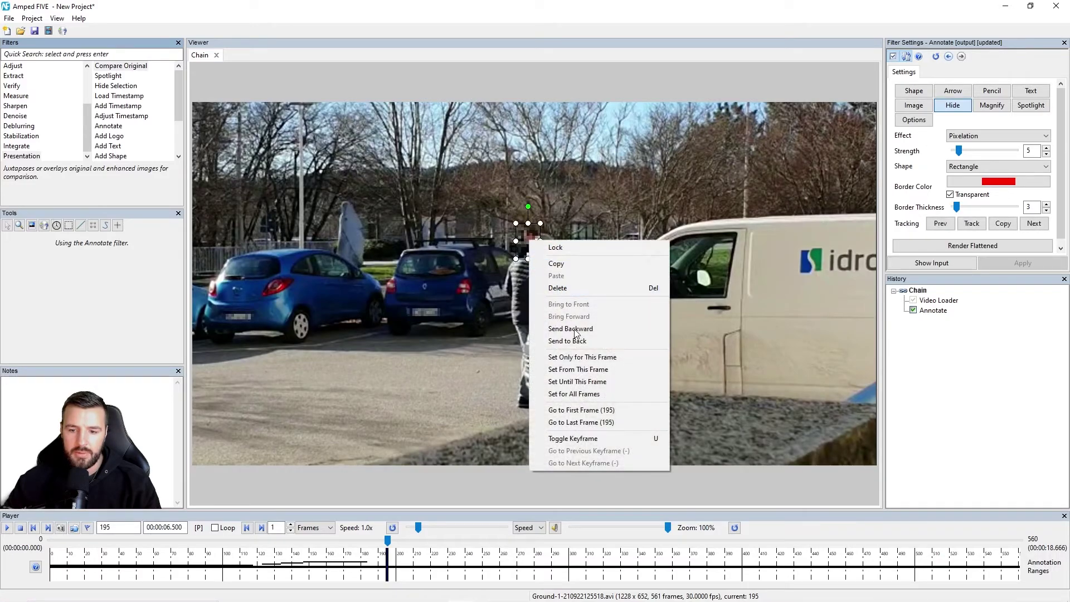
pyautogui.click(576, 369)
# Check the small face pixelation frame by frame and set it until frame 203
pyautogui.press('Right')
pyautogui.press('Right')
pyautogui.press('Right')
pyautogui.press('Right')
pyautogui.press('Right')
pyautogui.press('Right')
pyautogui.press('Right')
pyautogui.press('Right')
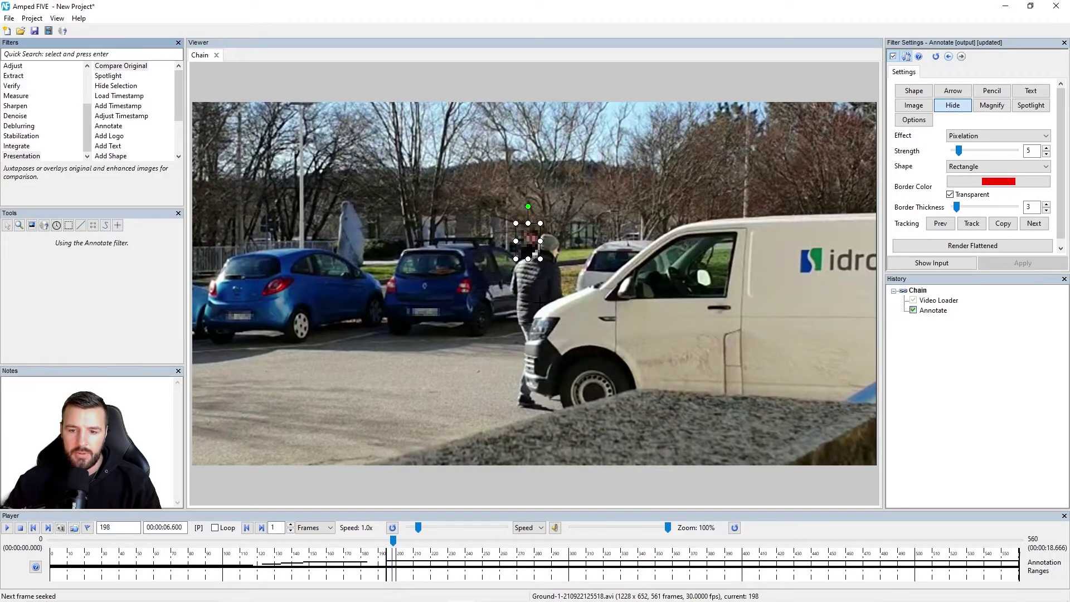
pyautogui.rightClick(525, 236)
pyautogui.click(582, 379)
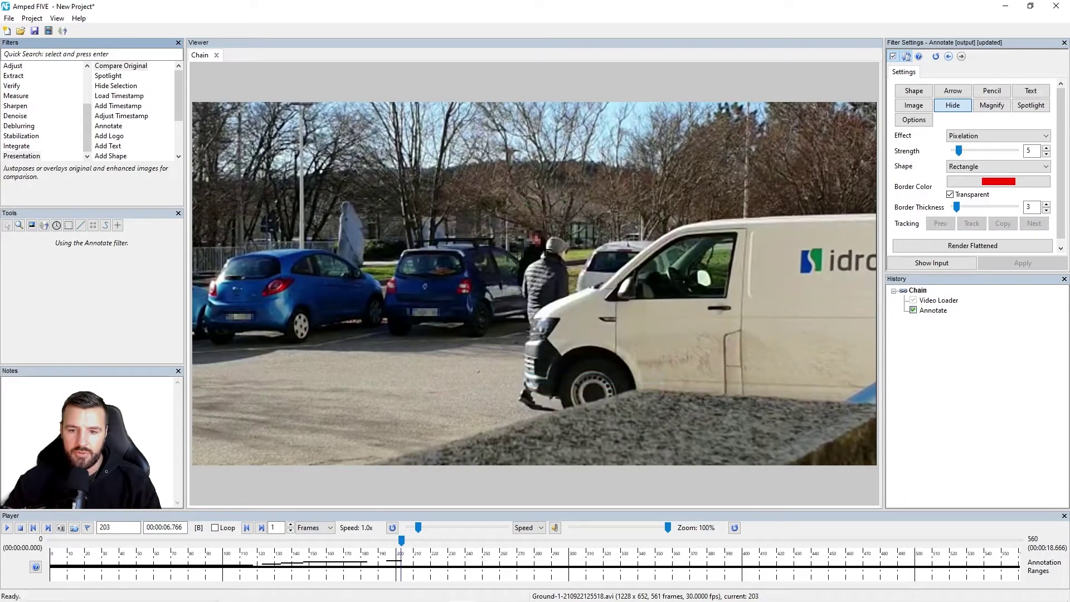
# At frame 204, draw a taller rectangular pixelation over the standing person's body and set it from this frame
pyautogui.press('Right')
pyautogui.moveTo(513, 219); pyautogui.dragTo(555, 315)
pyautogui.rightClick(536, 264)
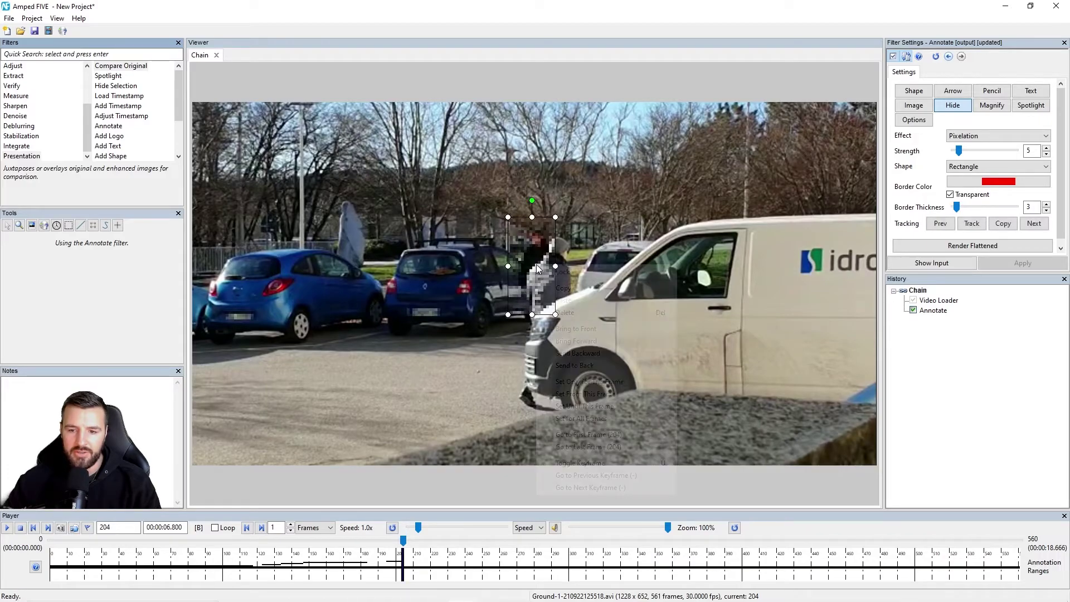
pyautogui.click(594, 396)
# Check the taller rectangle's coverage of the standing person frame by frame and set that pixelation until frame 223
pyautogui.press('Right')
pyautogui.press('Right')
pyautogui.press('Right')
pyautogui.press('Right')
pyautogui.press('Right')
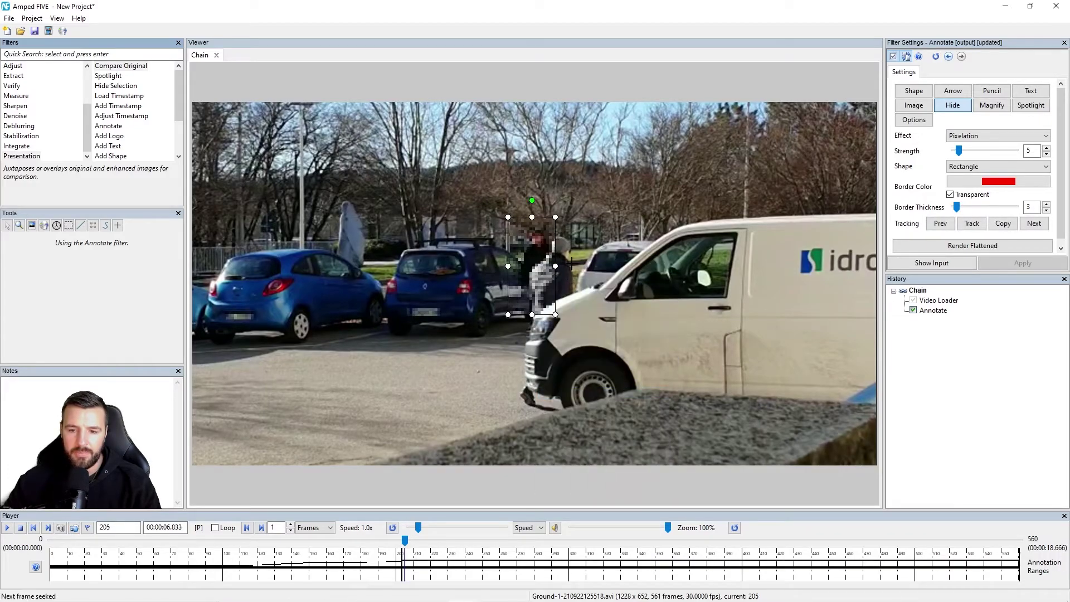
pyautogui.press('Right')
pyautogui.press('Right')
pyautogui.press('Right')
pyautogui.press('Right')
pyautogui.press('Right')
pyautogui.press('Right')
pyautogui.press('Right')
pyautogui.press('Right')
pyautogui.press('Right')
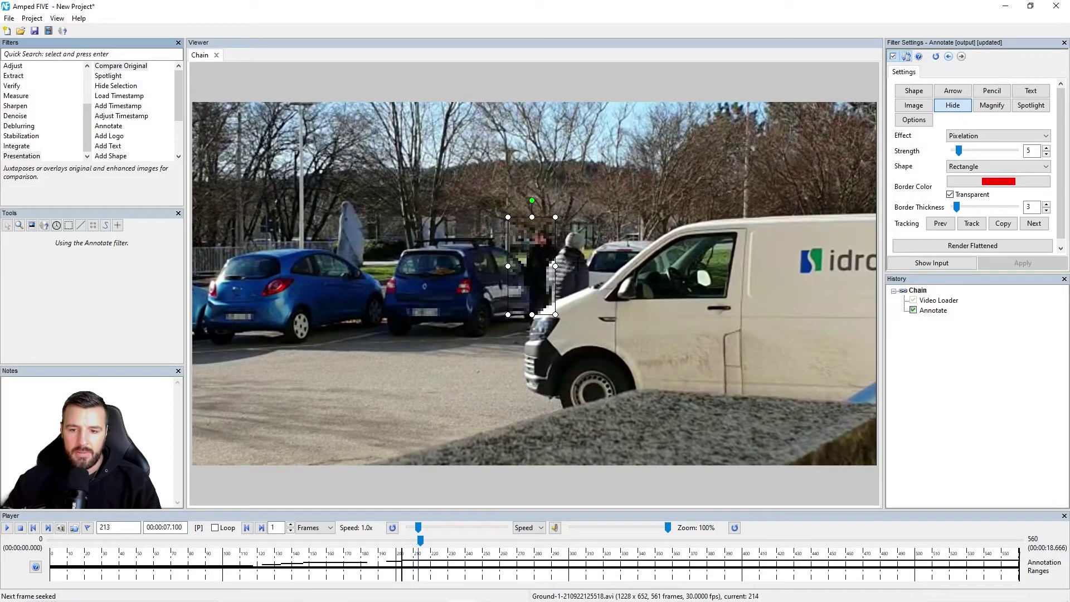
pyautogui.press('Right')
pyautogui.press('Right')
pyautogui.press('Right')
pyautogui.press('Right')
pyautogui.press('Right')
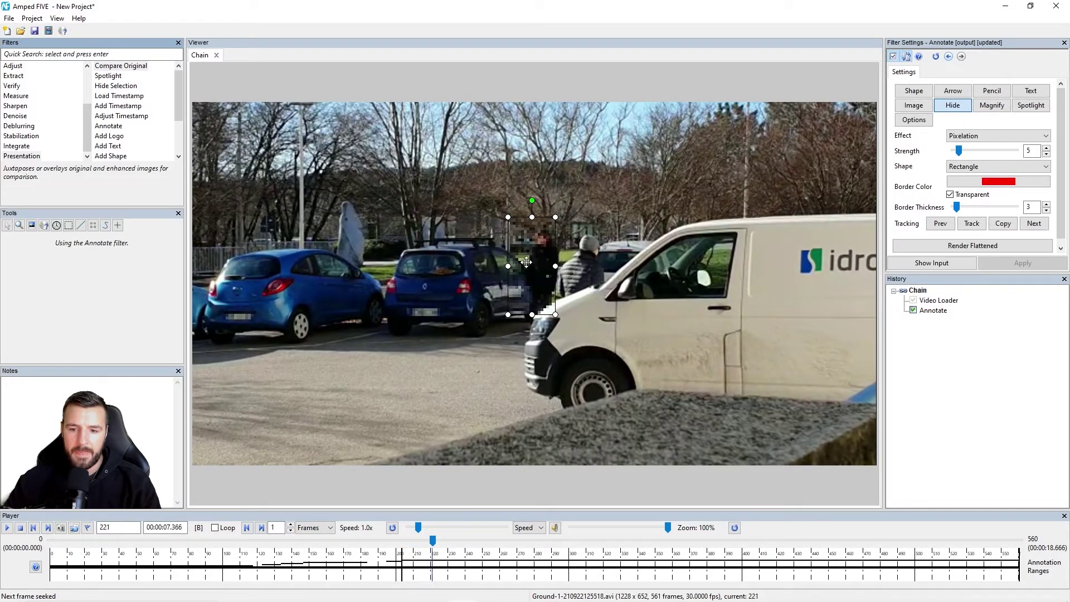
pyautogui.rightClick(533, 261)
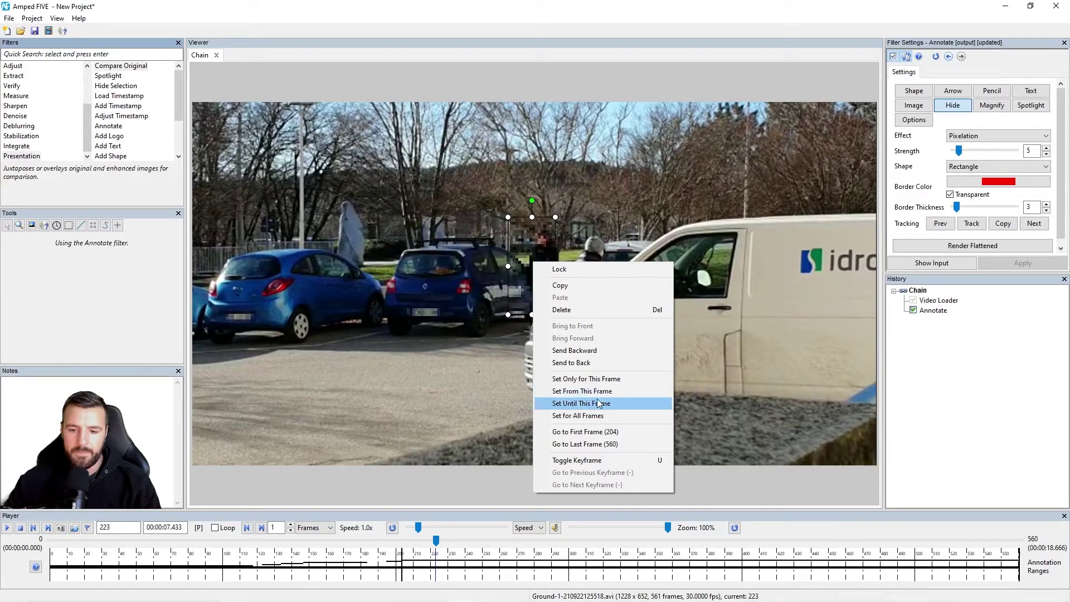
pyautogui.click(583, 400)
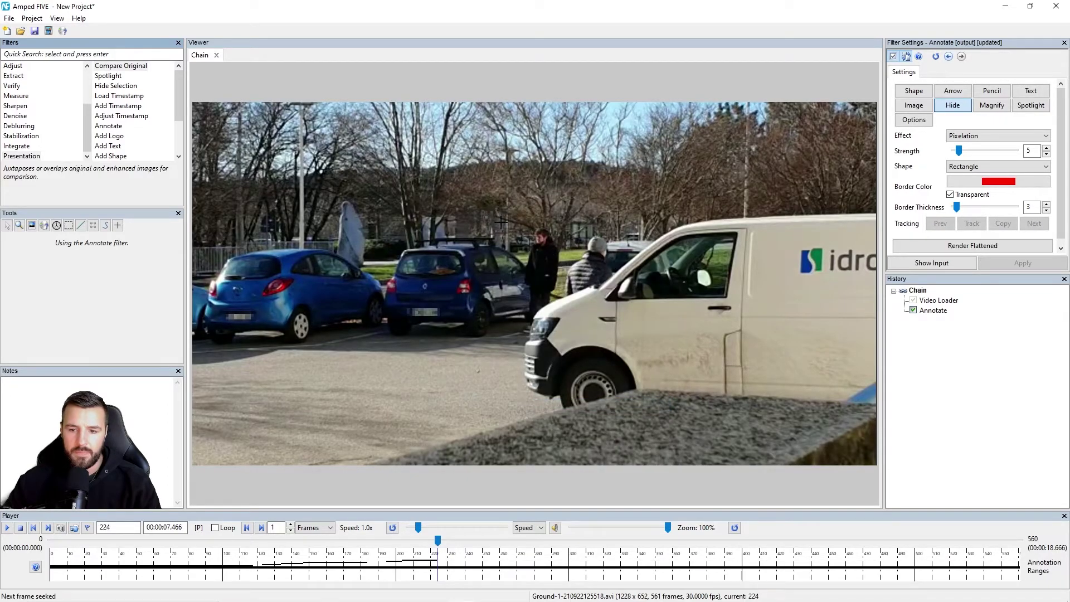
# At frame 224, draw a larger rectangular pixelation around the standing person, adjust both its sides, and set it from this frame
pyautogui.press('Right')
pyautogui.click(567, 335)
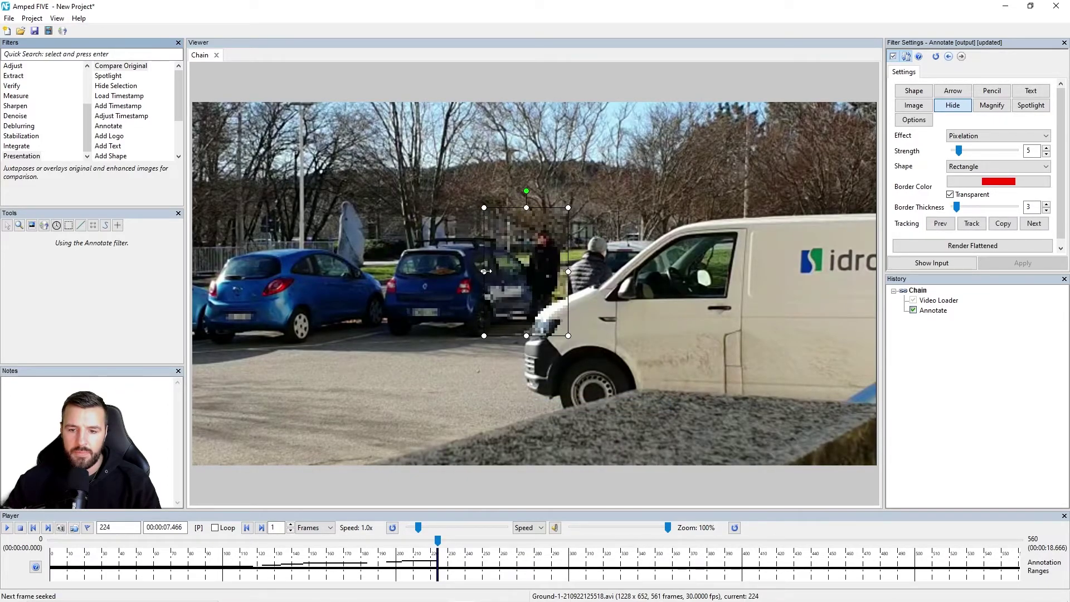
pyautogui.moveTo(485, 272); pyautogui.dragTo(500, 273)
pyautogui.moveTo(567, 272); pyautogui.dragTo(575, 272)
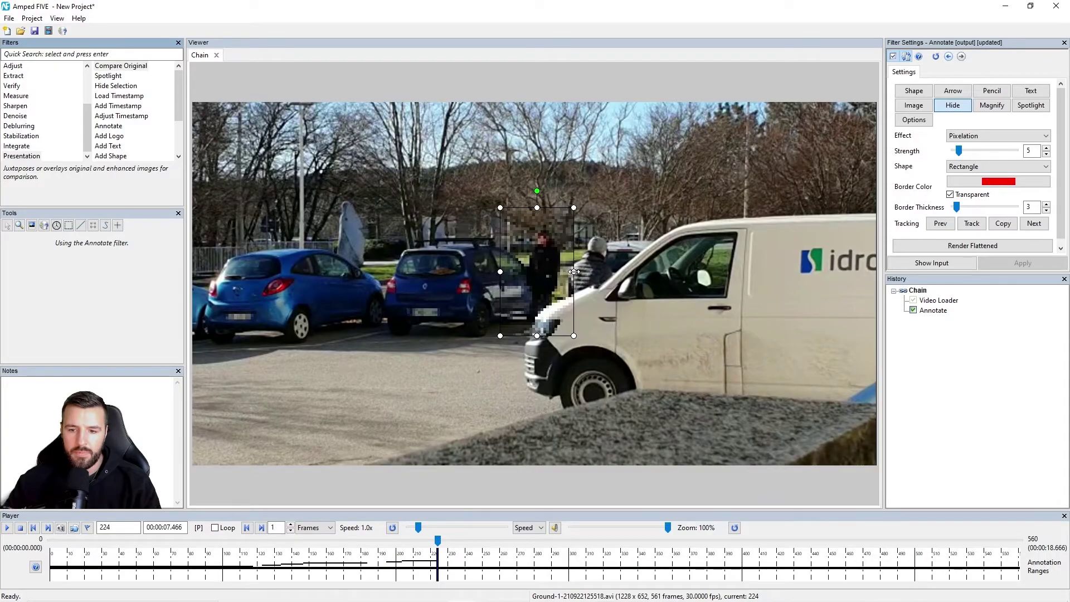
pyautogui.rightClick(550, 256)
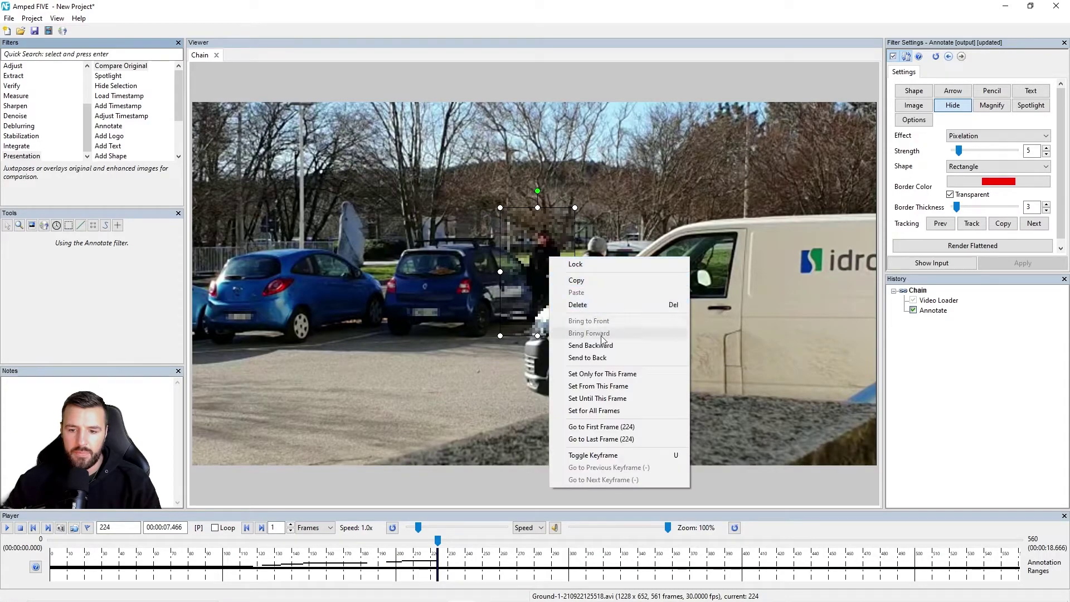
pyautogui.click(609, 392)
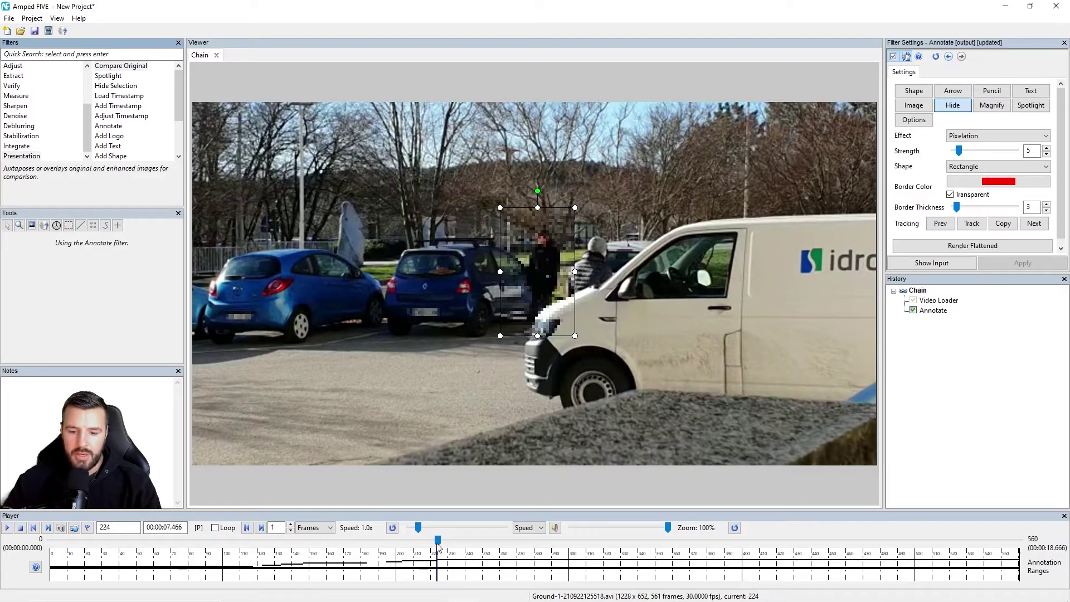
# Scrub to the last frame, 560, set the large person pixelation until this frame, and deactivate the Hide tool
pyautogui.moveTo(438, 541); pyautogui.dragTo(1045, 564)
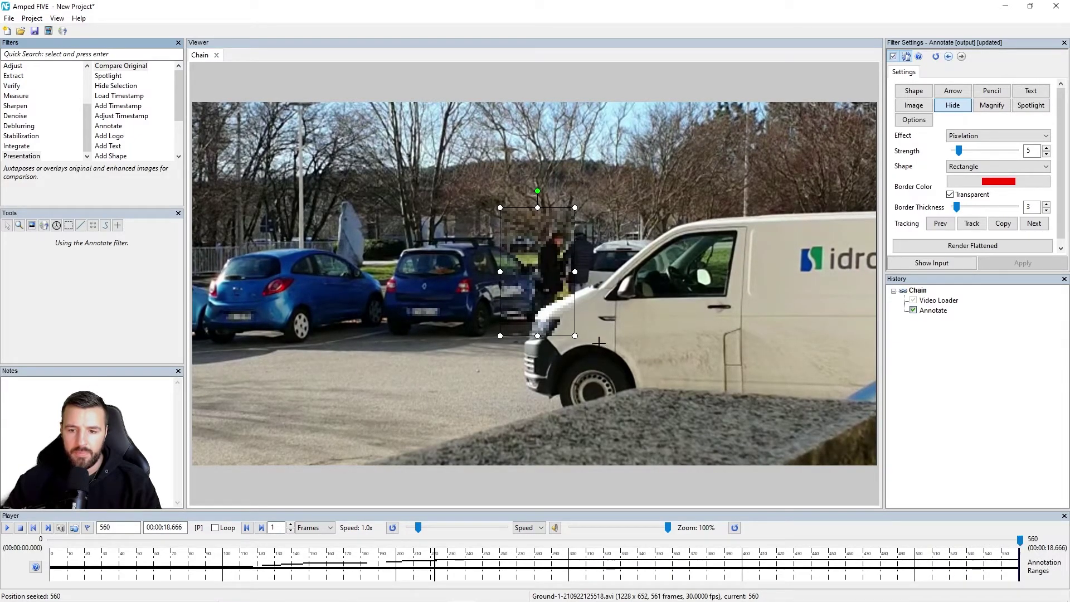
pyautogui.rightClick(558, 273)
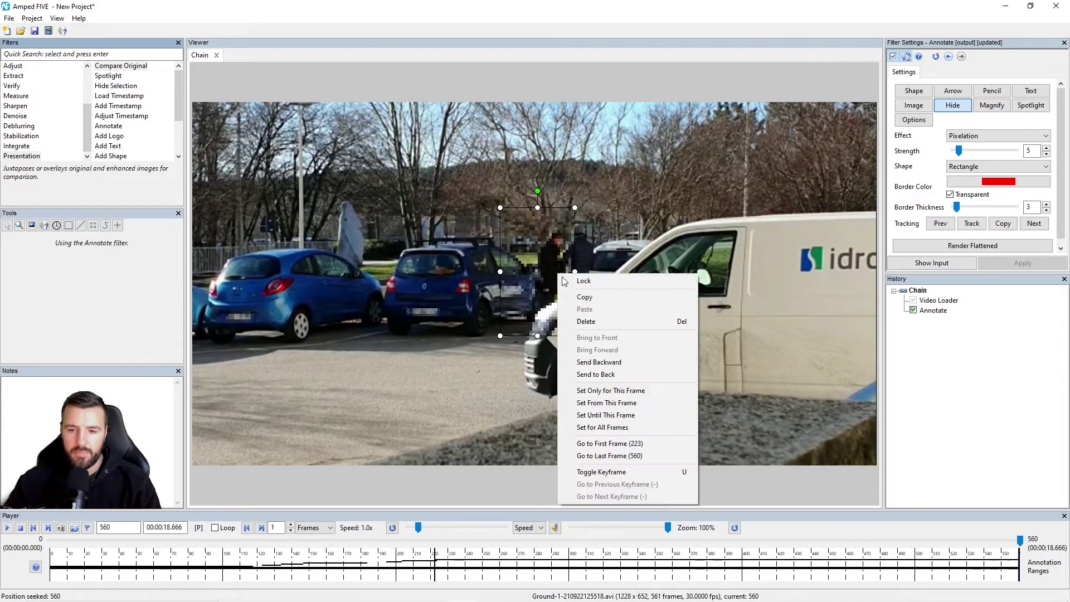
pyautogui.click(622, 417)
pyautogui.click(954, 105)
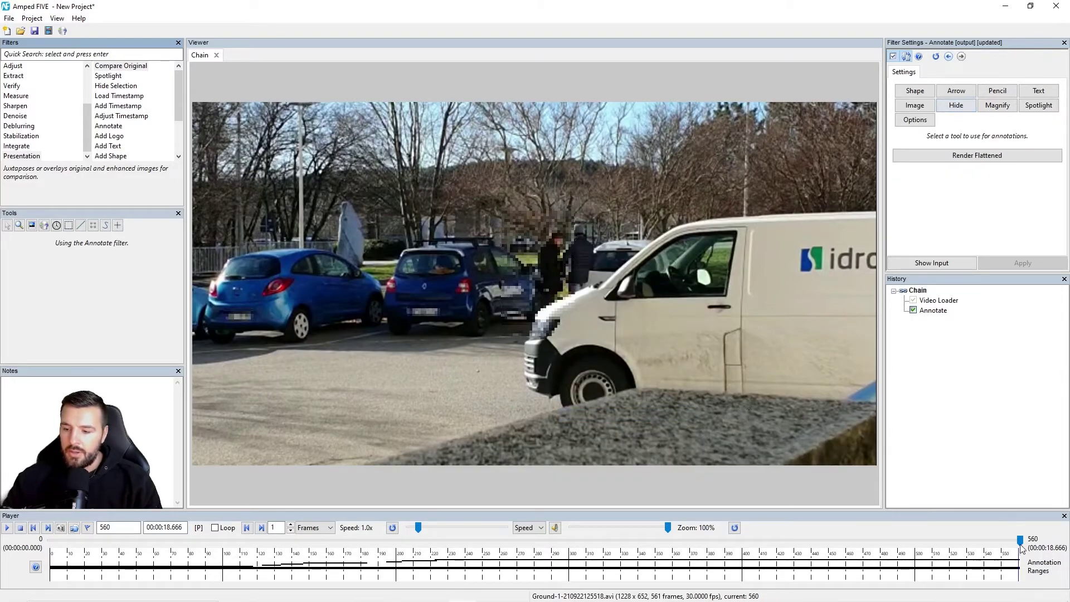
# Return to frame 0 and review the frame-range options of the standing person's pixelation
pyautogui.moveTo(1019, 541); pyautogui.dragTo(52, 540)
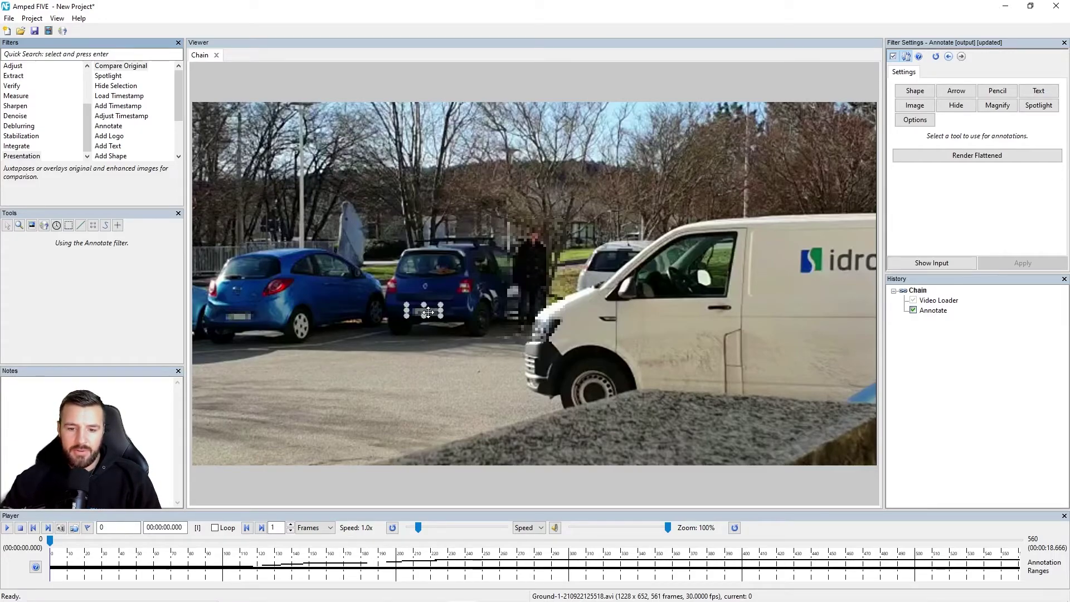
pyautogui.moveTo(244, 316)
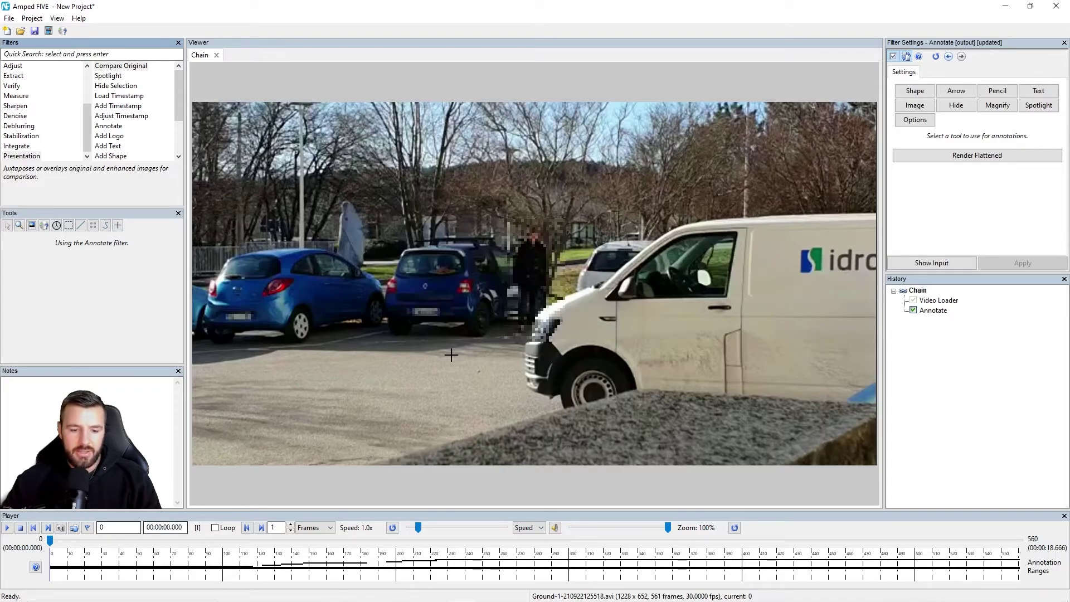
pyautogui.press('space')
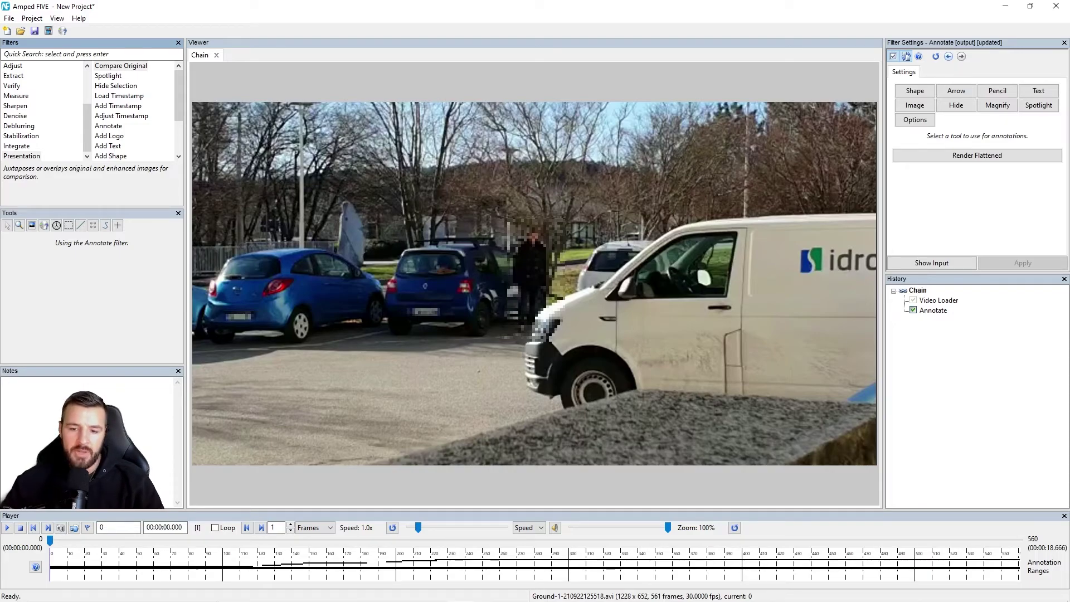
pyautogui.rightClick(537, 271)
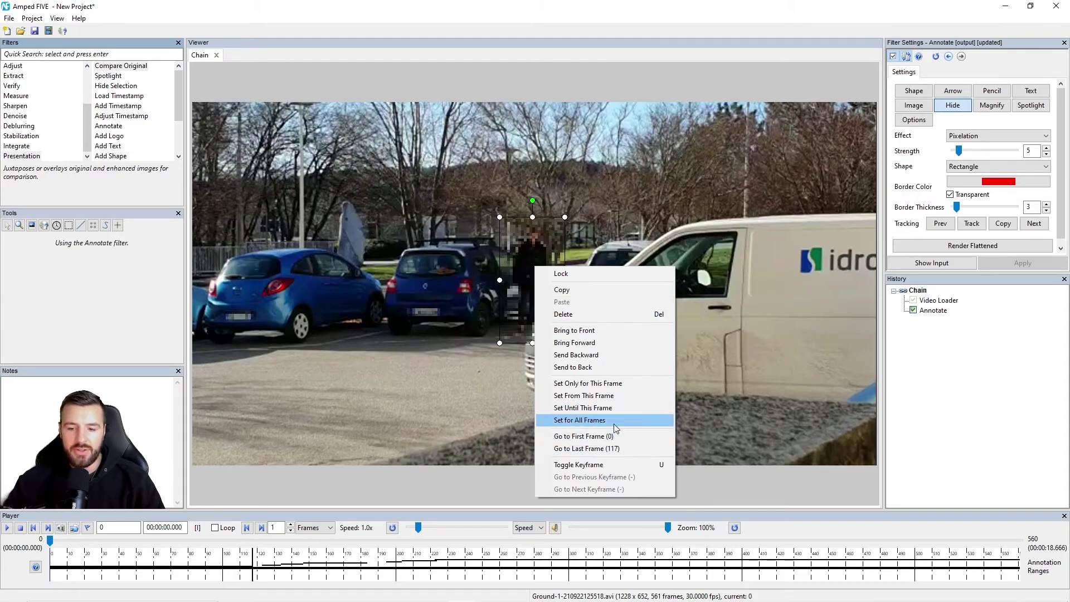
pyautogui.click(971, 400)
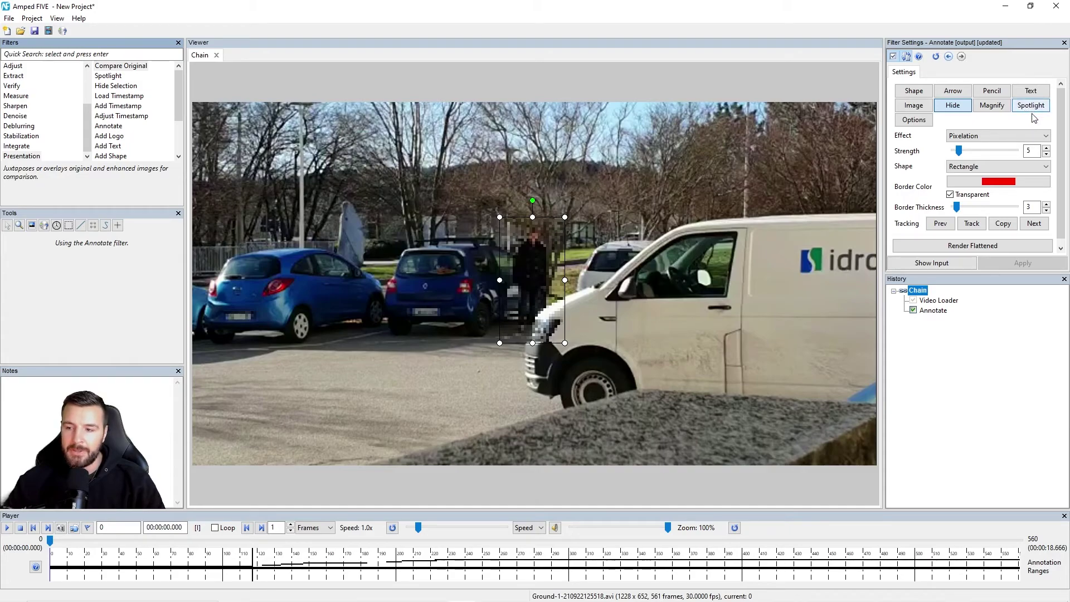
# Draw a rectangle shape over the number plate of the blue car nearest the standing person and give it a solid red fill
pyautogui.click(913, 93)
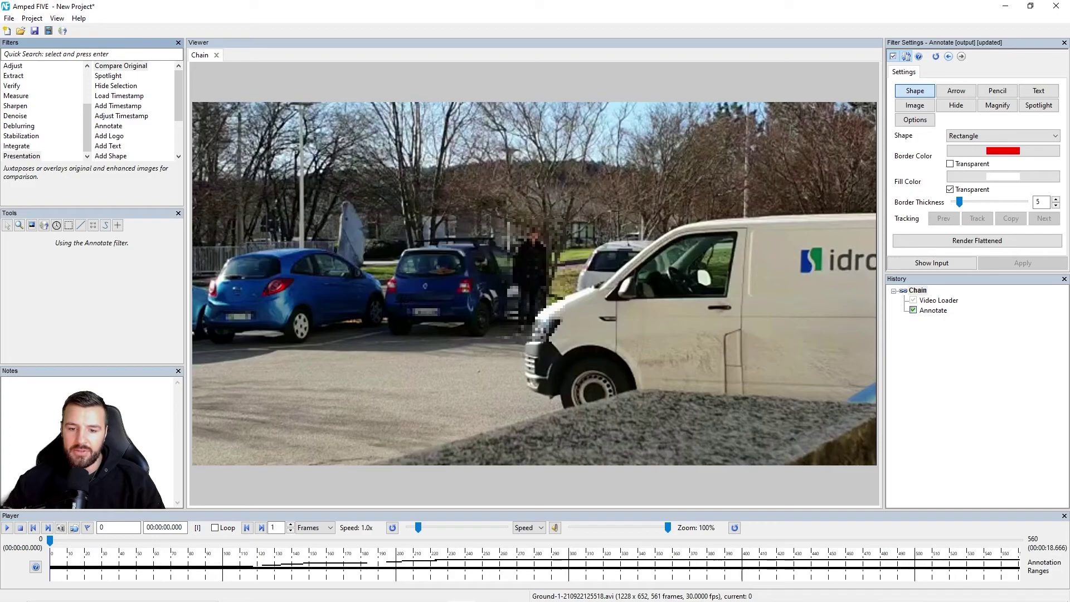
pyautogui.moveTo(399, 302); pyautogui.dragTo(452, 322)
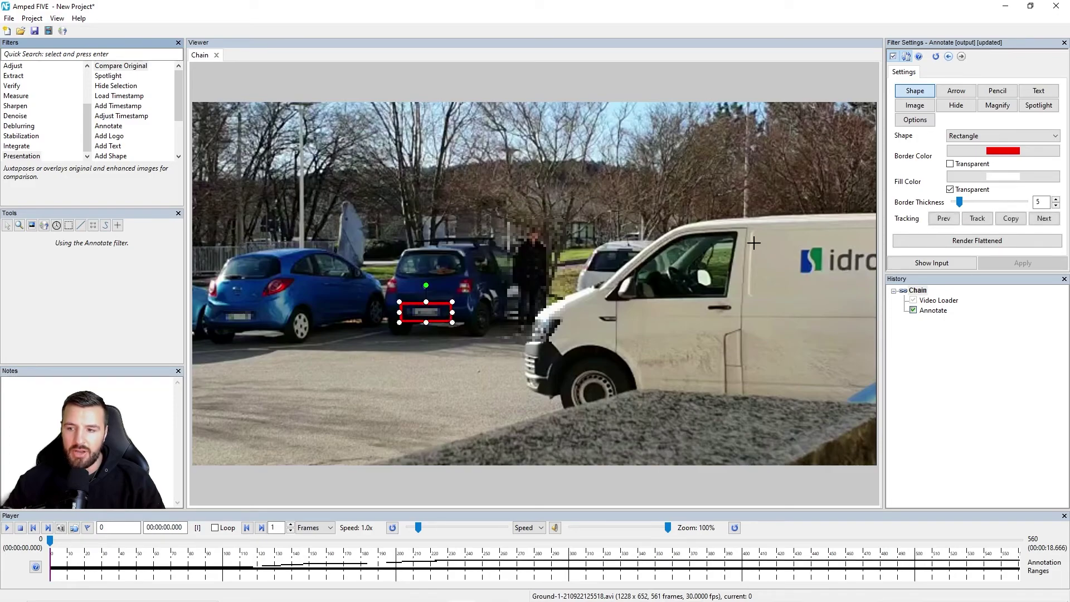
pyautogui.click(951, 189)
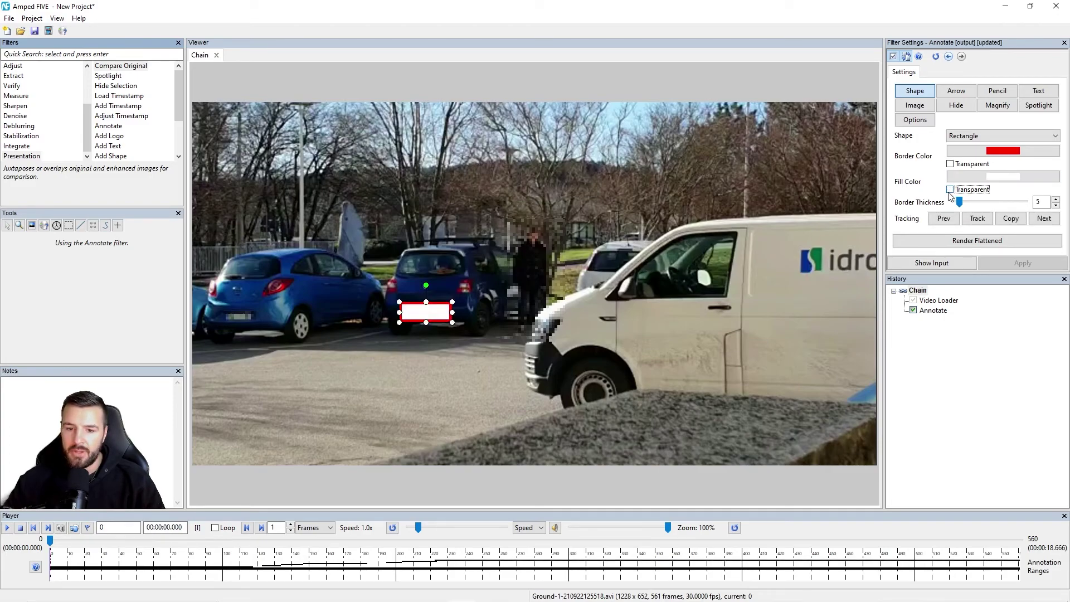
pyautogui.click(984, 177)
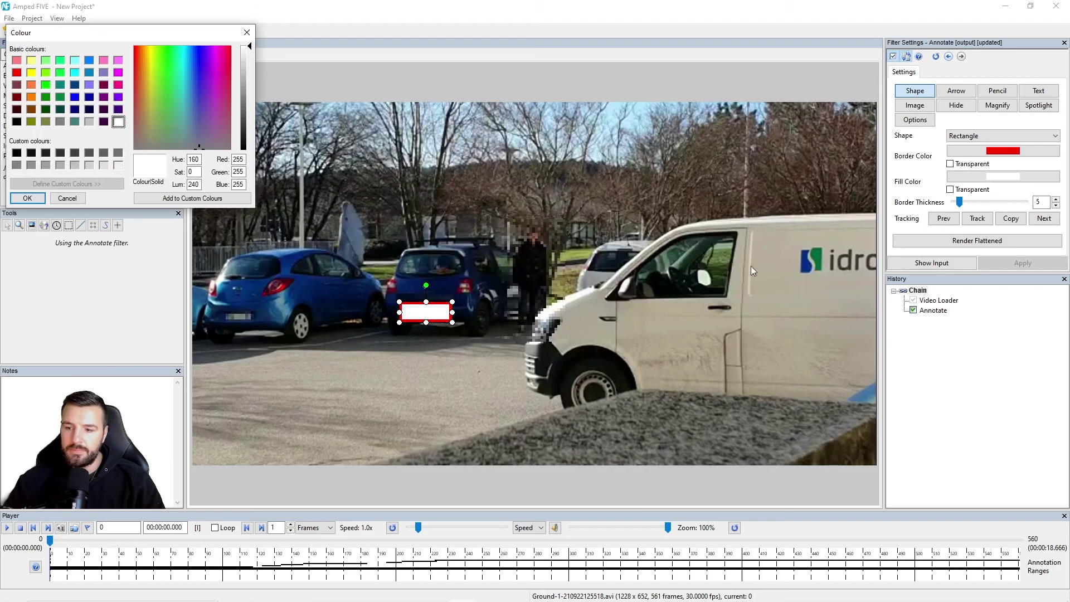
pyautogui.click(17, 73)
pyautogui.click(28, 198)
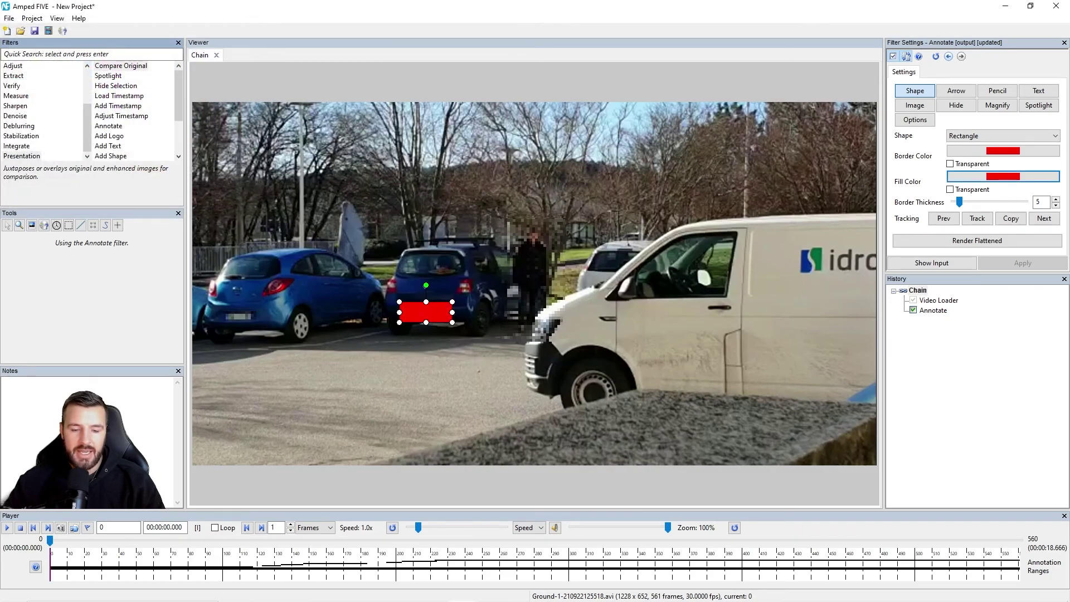
# Set the red number plate rectangle for all frames and deactivate the Shape tool
pyautogui.rightClick(436, 311)
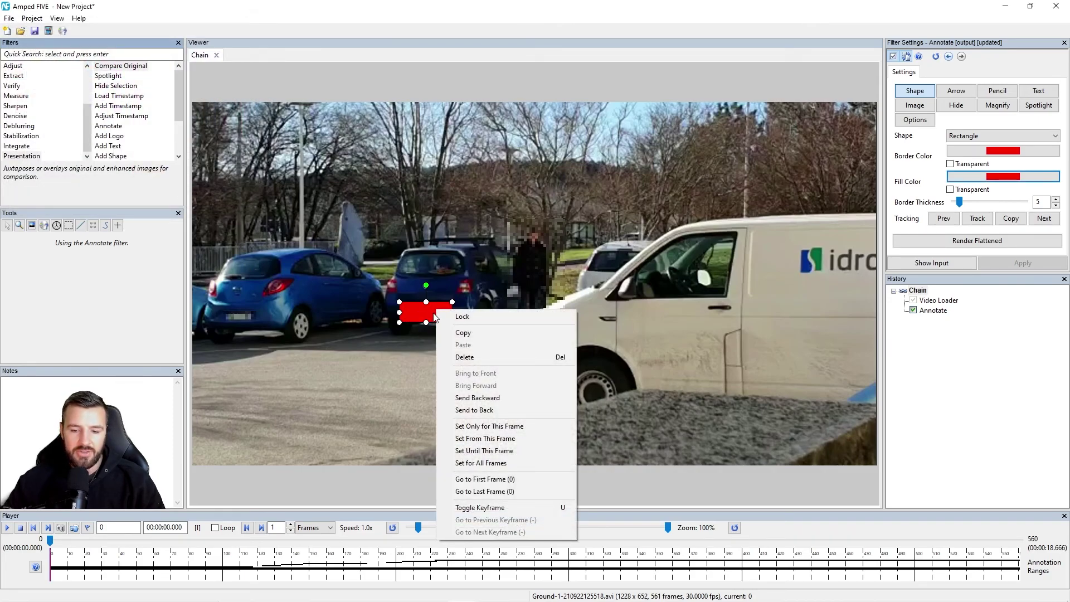
pyautogui.click(505, 463)
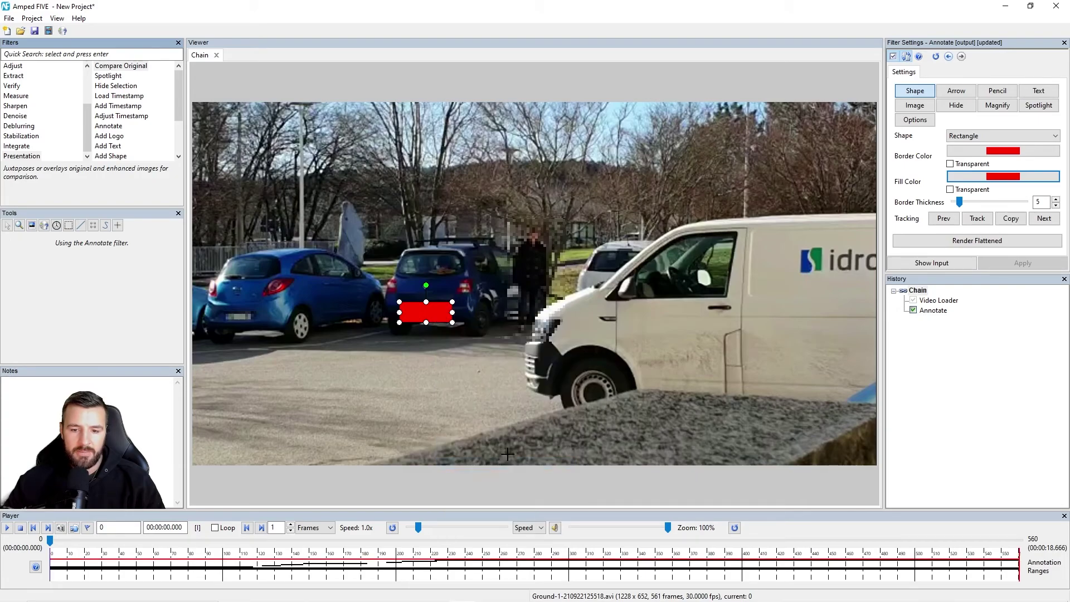
pyautogui.click(918, 92)
# Play the video to check the red rectangle and the pixelations, then return to frame 0
pyautogui.click(6, 528)
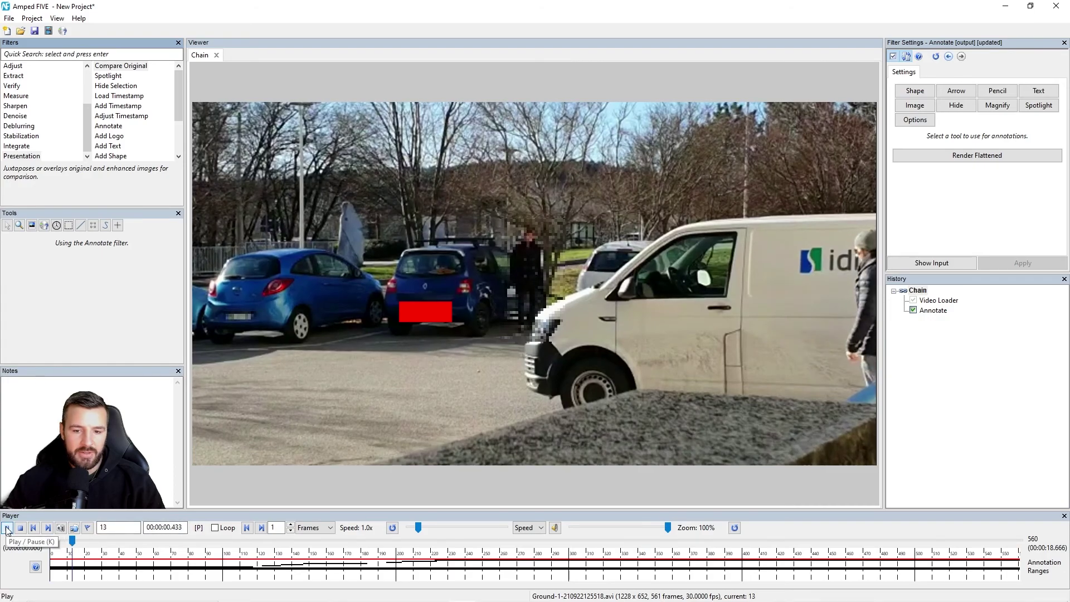
pyautogui.click(6, 527)
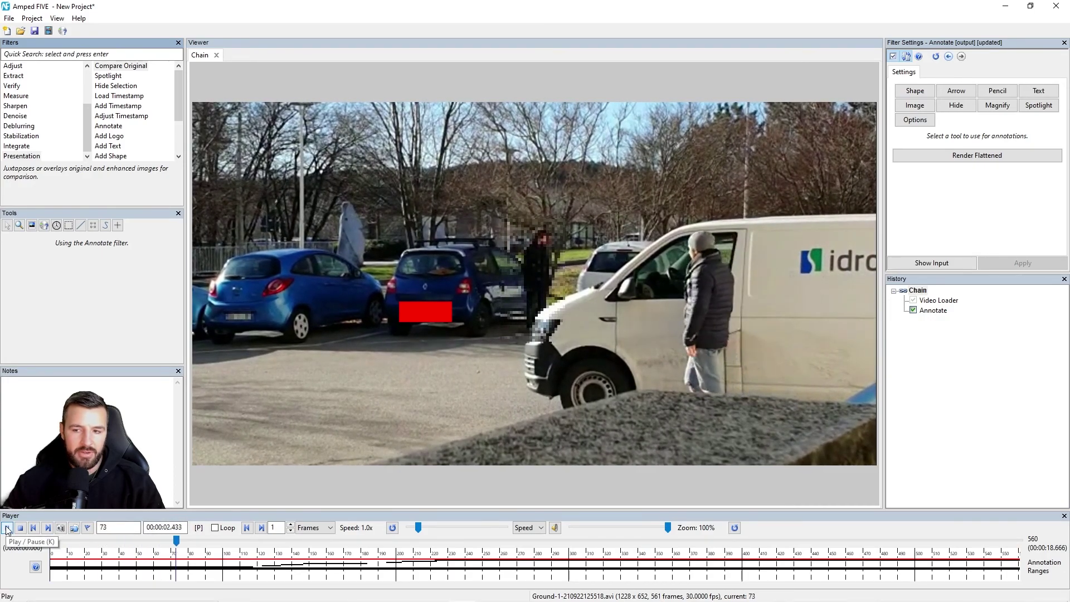
pyautogui.click(228, 552)
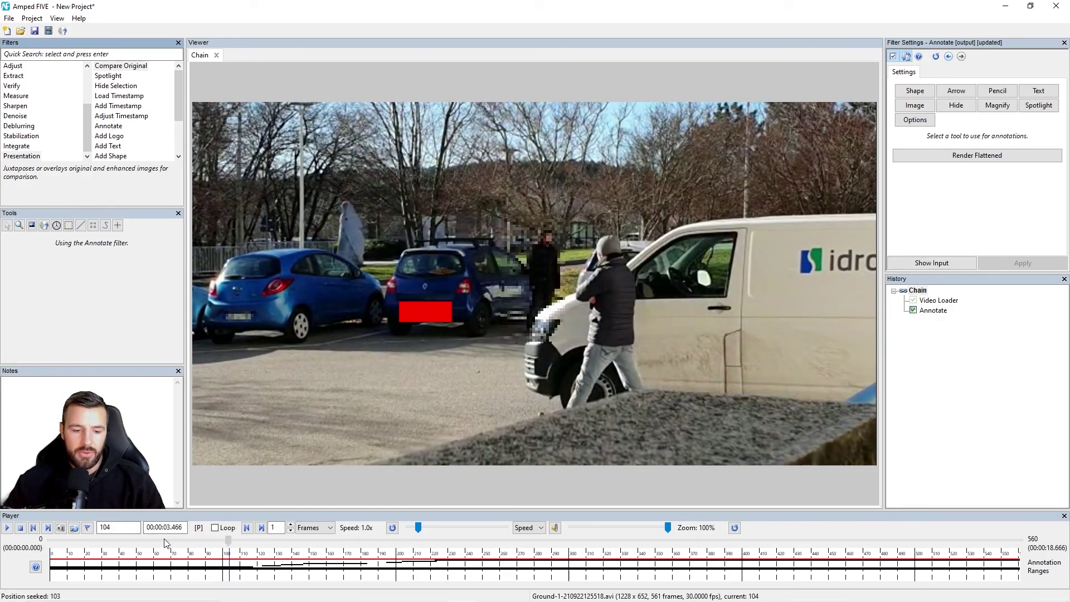
pyautogui.click(44, 539)
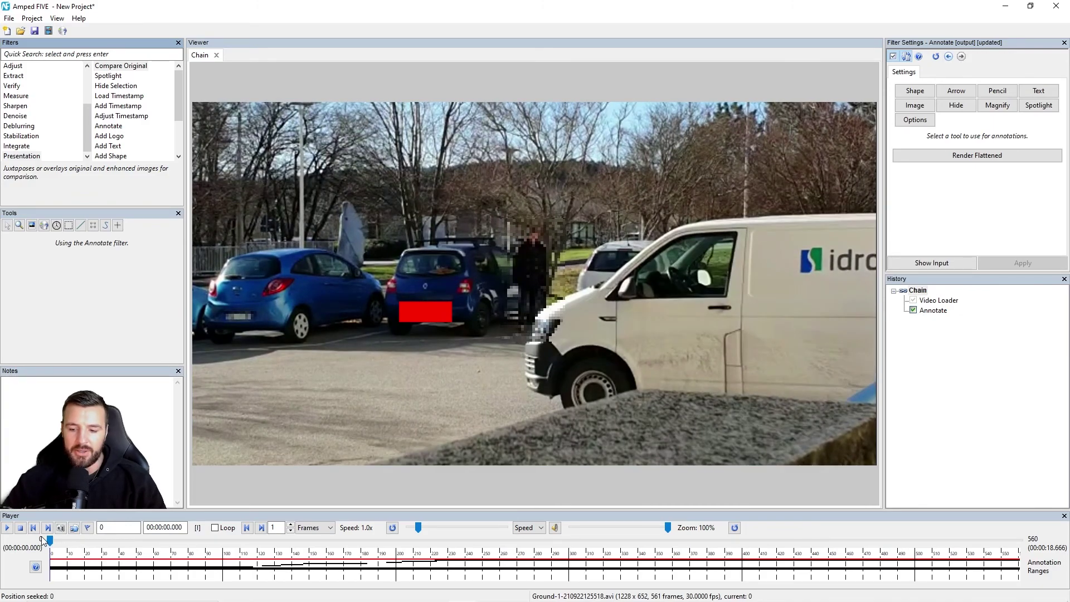